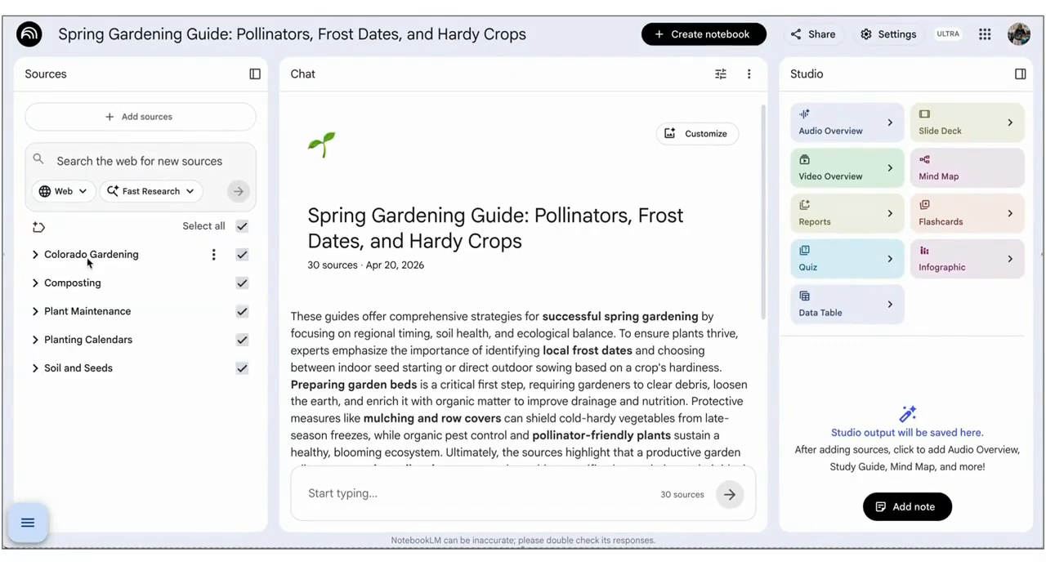
# Examine the sources grouped under Colorado Gardening.
pyautogui.click(36, 256)
pyautogui.scroll(-2, 205, 367)
pyautogui.scroll(2, 204, 332)
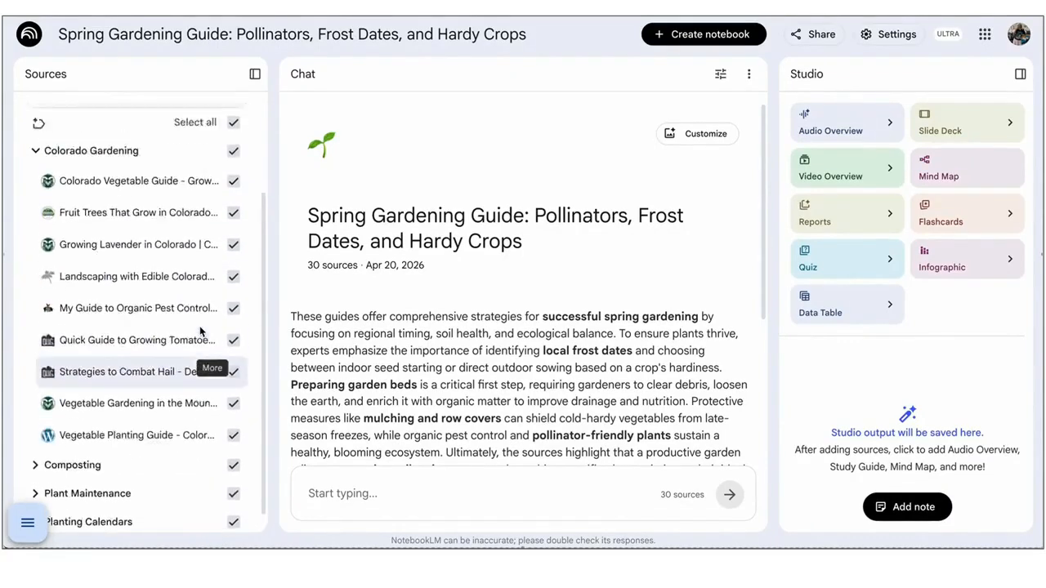
pyautogui.click(47, 256)
# Move the "PUMPKINS ARE KING" source from the Planting Calendars group to Colorado Gardening.
pyautogui.click(153, 341)
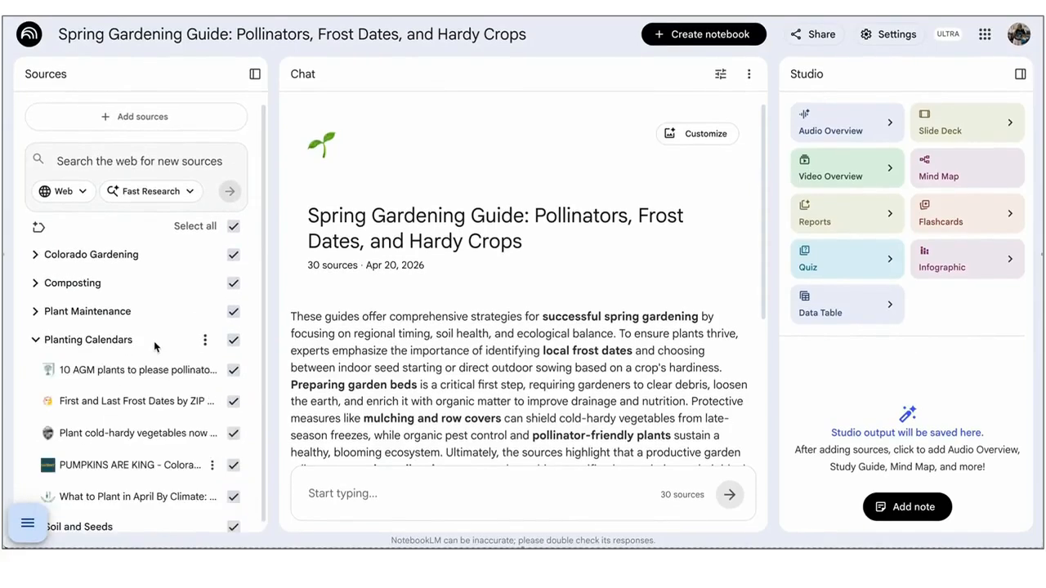
pyautogui.scroll(-1, 163, 446)
pyautogui.click(212, 455)
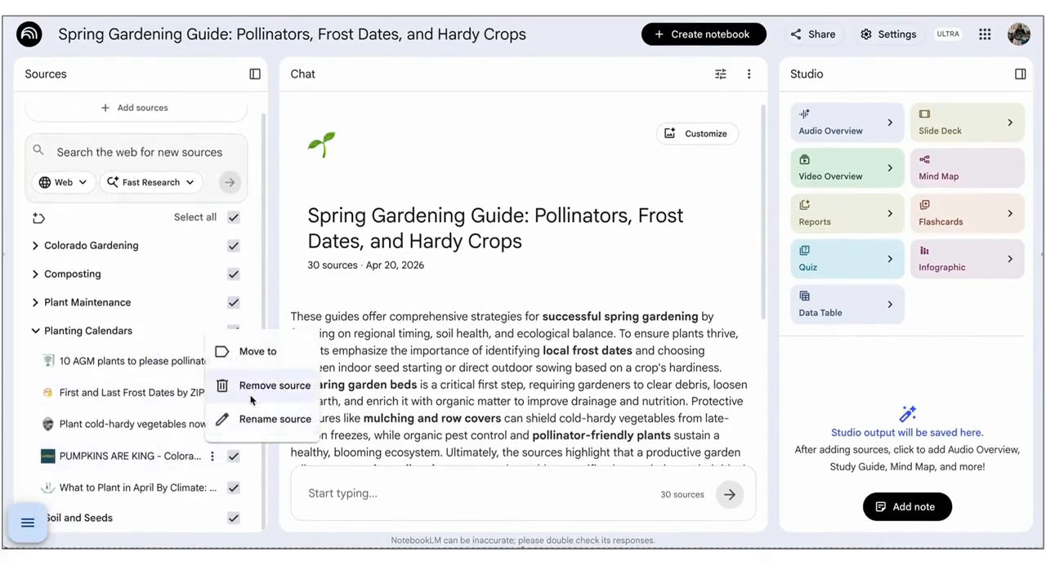
pyautogui.moveTo(264, 357)
pyautogui.click(384, 357)
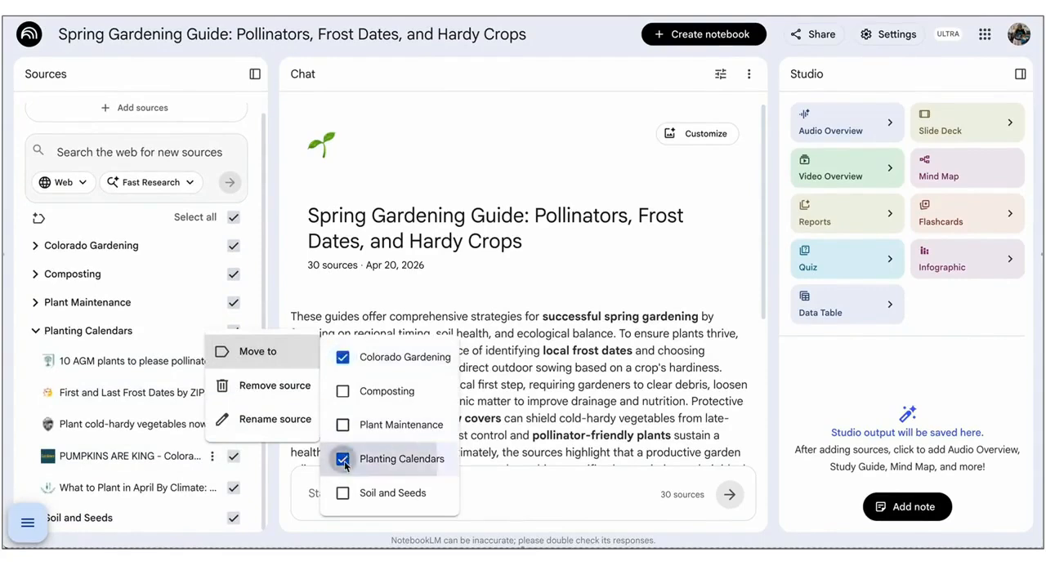
pyautogui.click(384, 459)
pyautogui.click(34, 340)
# Give the Colorado Gardening group the house-with-garden emoji and open the Plant Maintenance group's options.
pyautogui.click(211, 258)
pyautogui.click(249, 357)
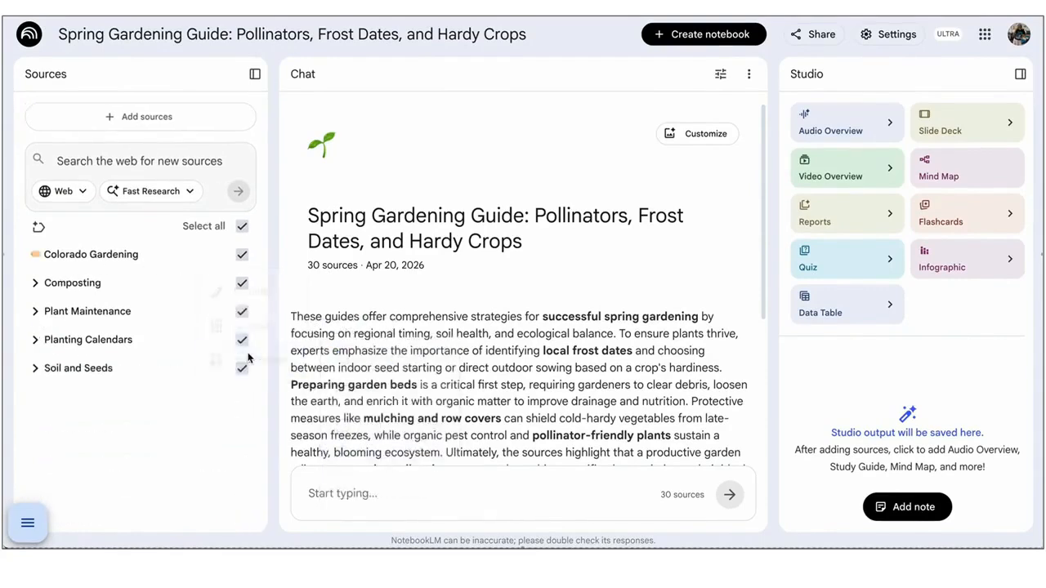
pyautogui.click(36, 255)
pyautogui.write('garden')
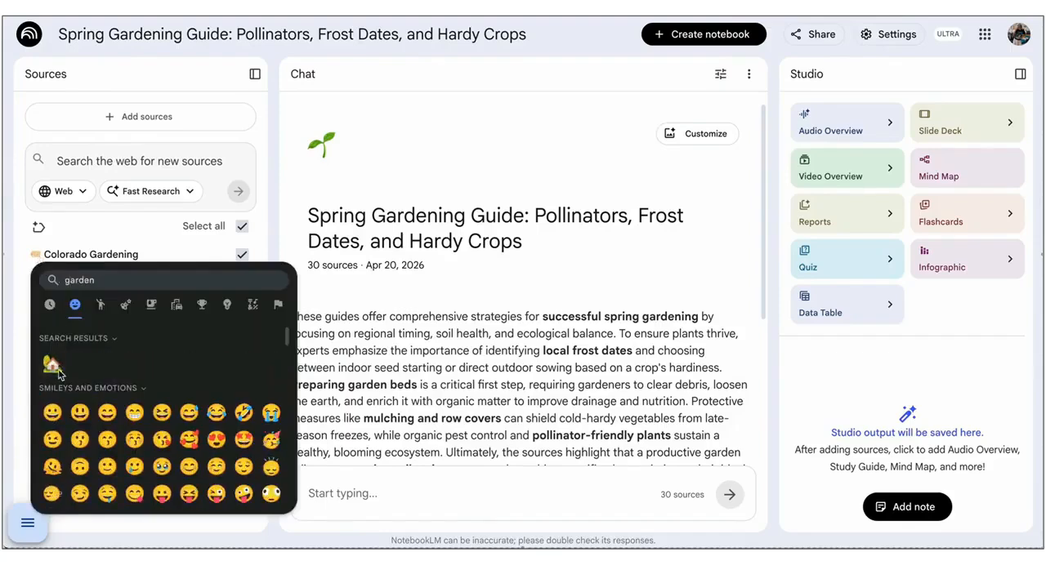
pyautogui.click(52, 365)
pyautogui.click(214, 313)
pyautogui.click(228, 344)
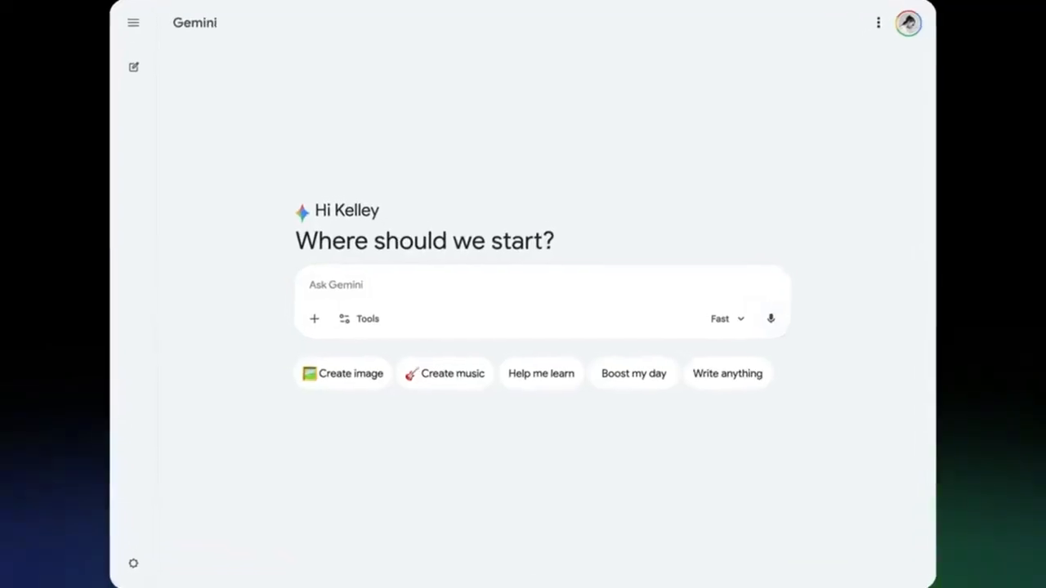
# In Gemini, submit the prompt "I just got a new kitten. What are the basics I need to know?" and open the conversation's options.
pyautogui.write('I just got a new kitten. What are the basics I need to know?')
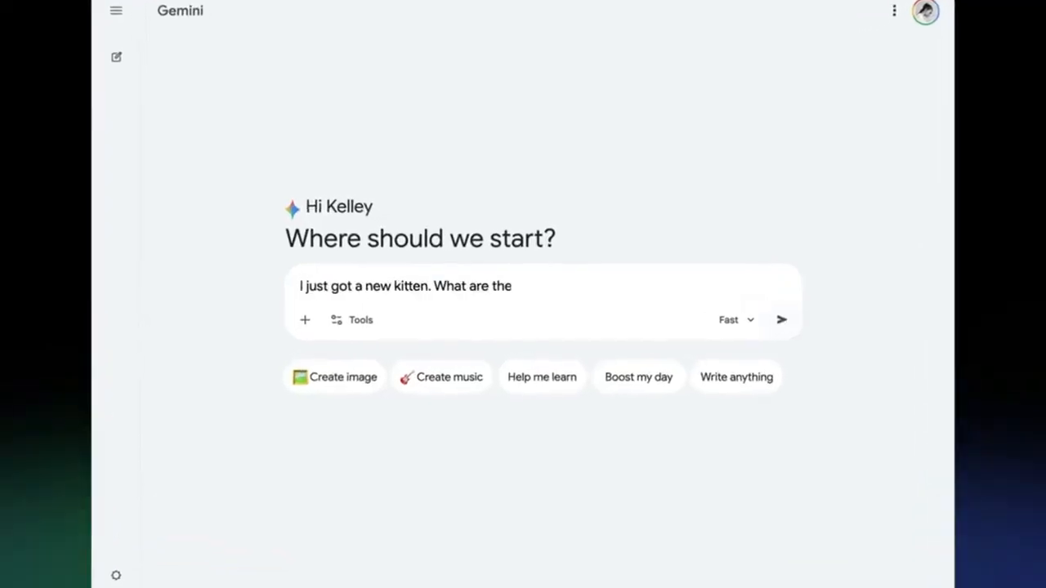
pyautogui.click(801, 322)
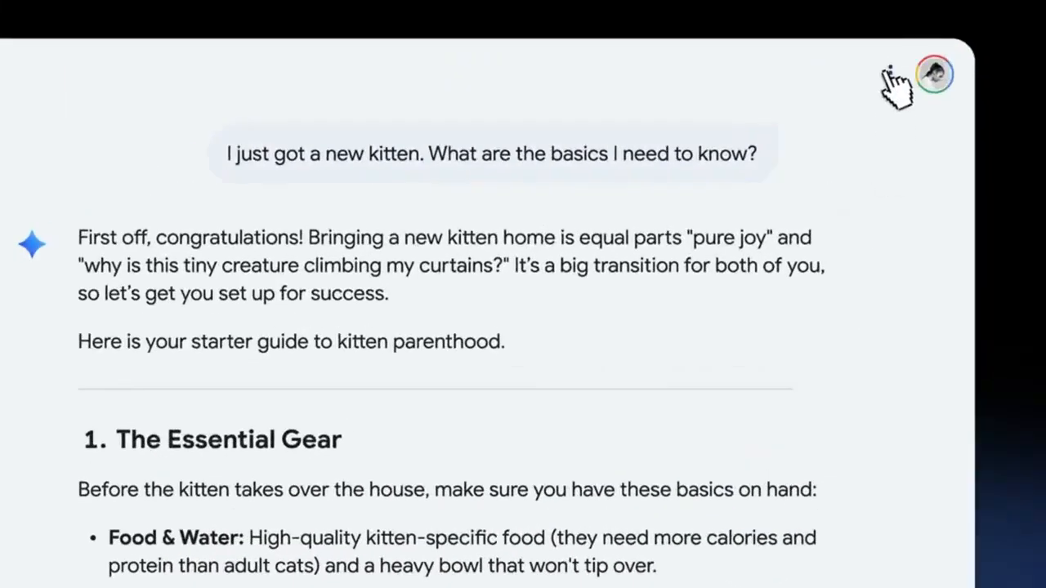
pyautogui.click(890, 77)
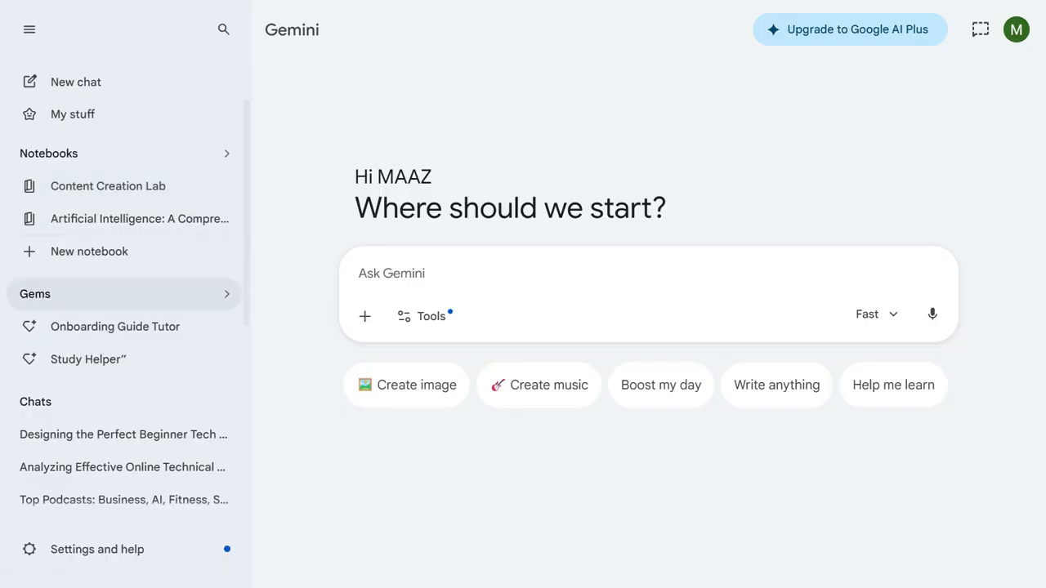
# Open the Gems page and dismiss the memory personalisation notice.
pyautogui.click(35, 294)
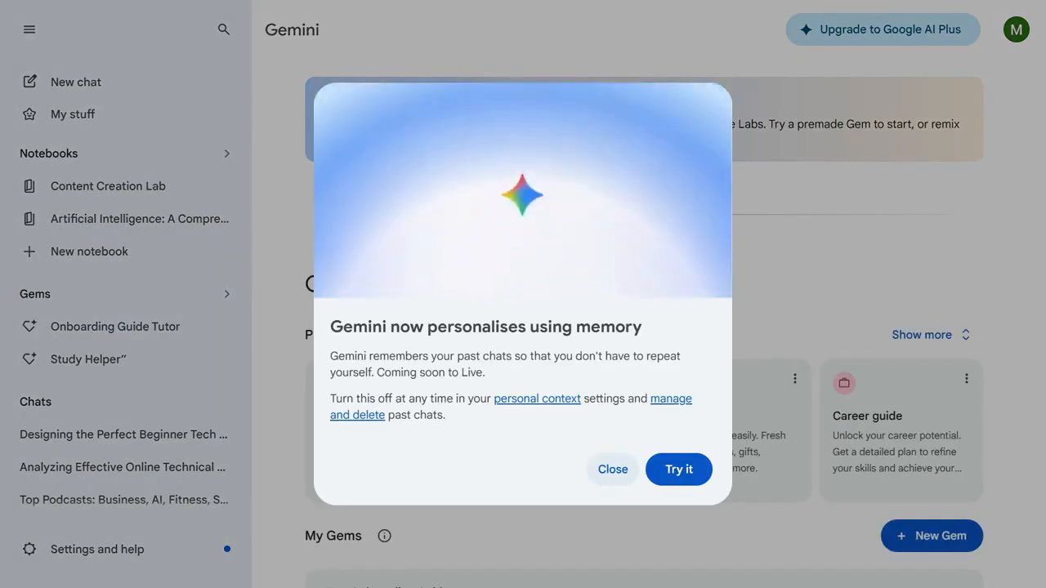
pyautogui.click(612, 469)
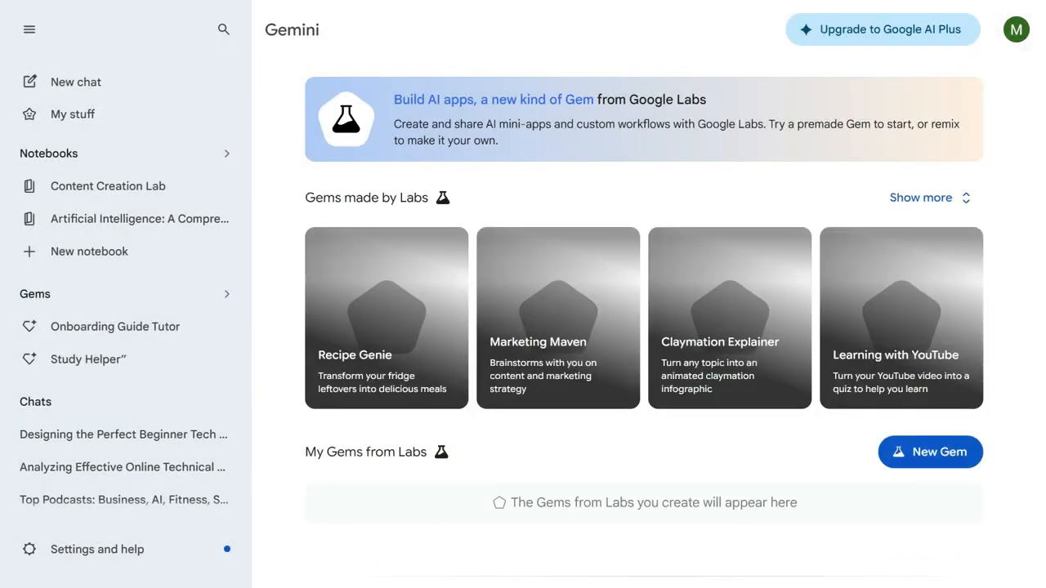
# Look through the Gems made by Labs, the Gem manager's pre-made Gems and the My Gems list.
pyautogui.moveTo(438, 100); pyautogui.dragTo(498, 141)
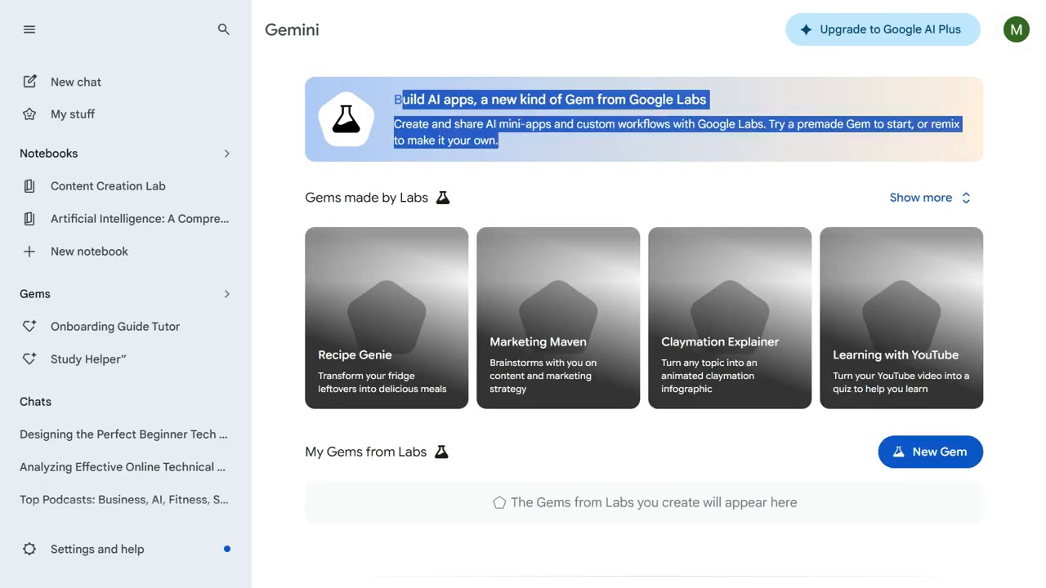
pyautogui.scroll(-1, 644, 326)
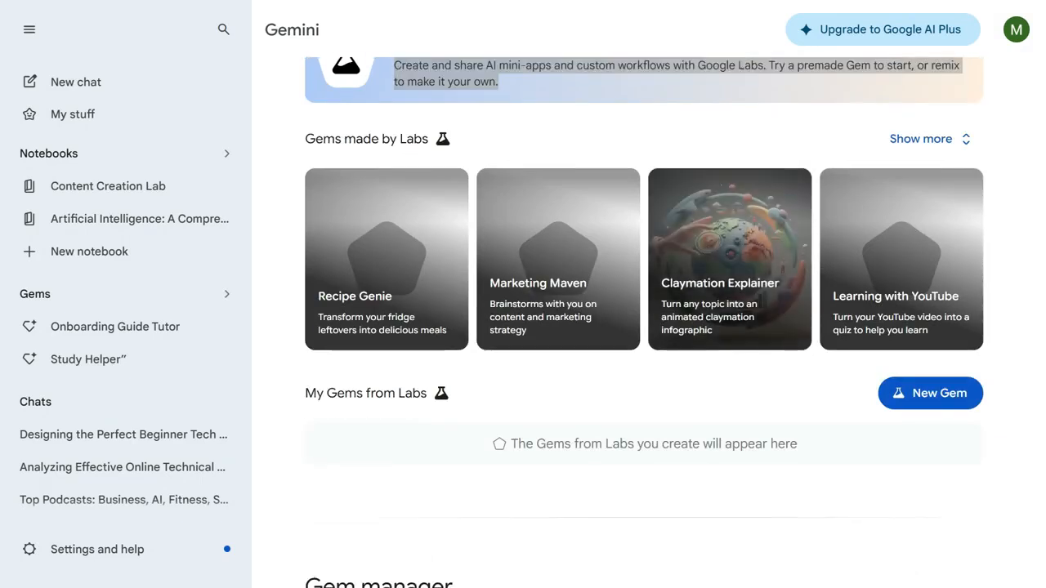
pyautogui.scroll(-1, 384, 270)
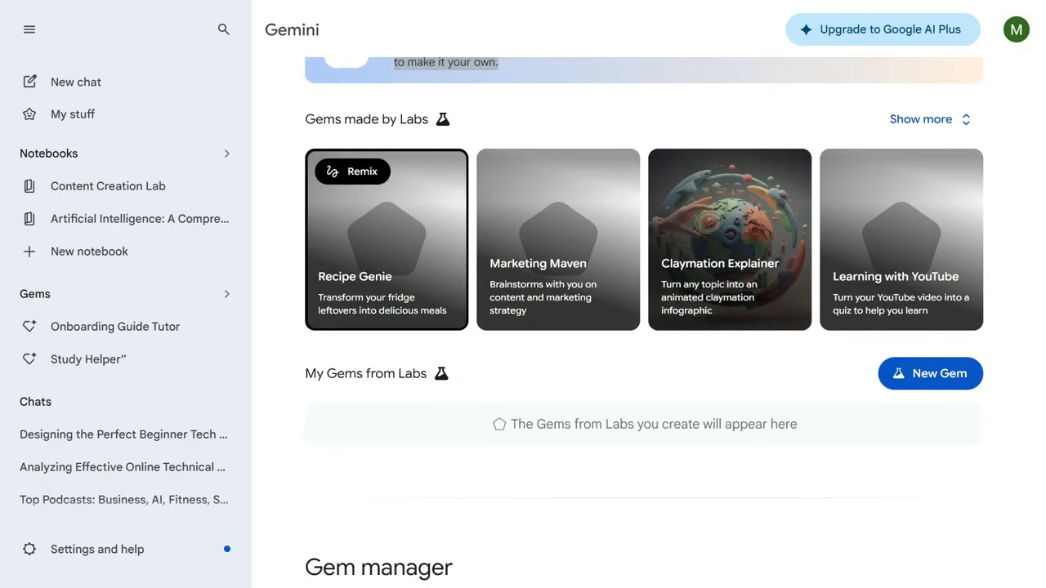
pyautogui.scroll(-1, 556, 245)
pyautogui.scroll(-4, 558, 245)
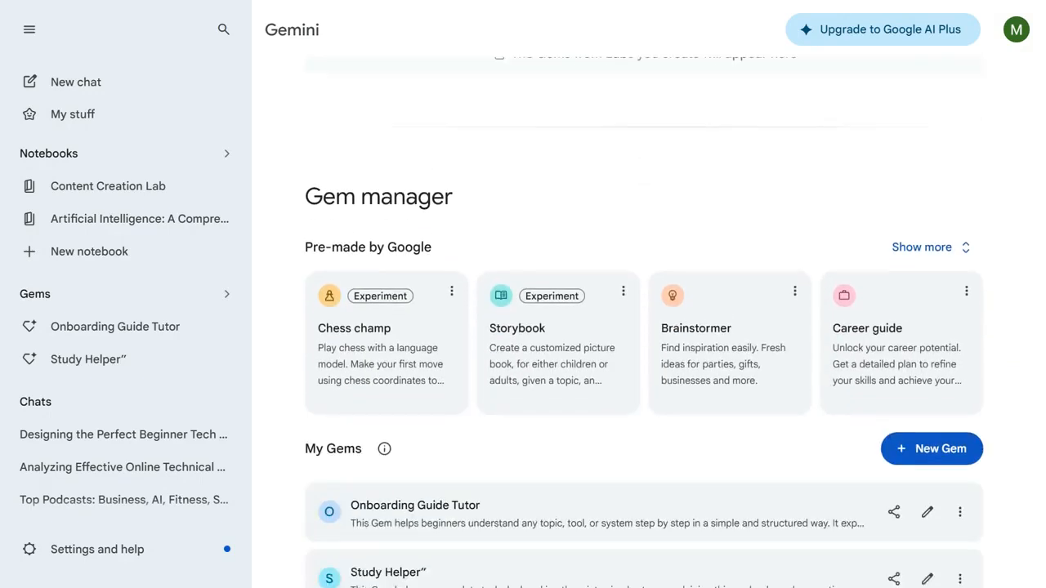
pyautogui.scroll(-1, 558, 262)
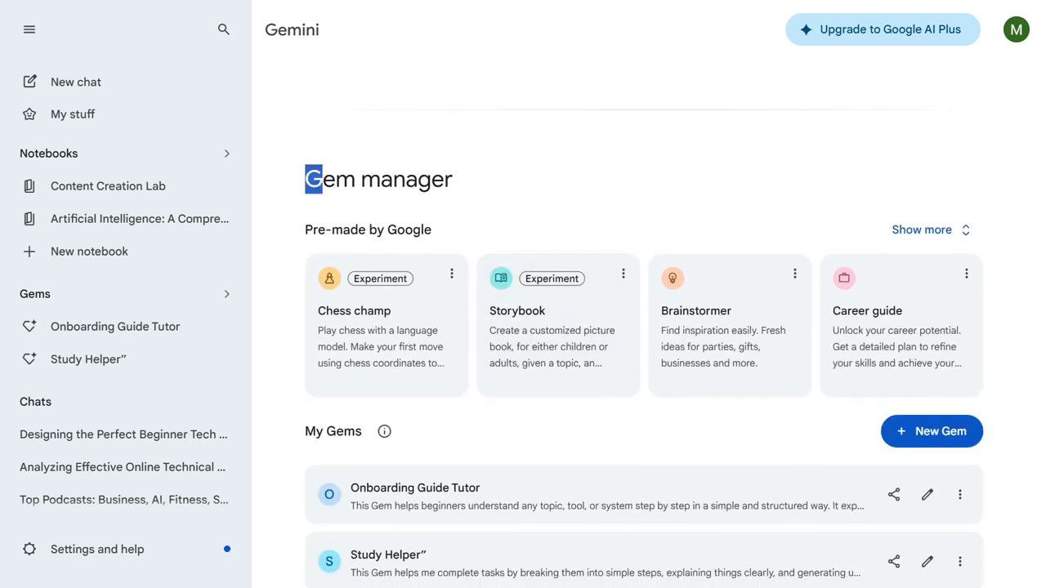
pyautogui.moveTo(322, 180); pyautogui.dragTo(432, 230)
pyautogui.click(482, 223)
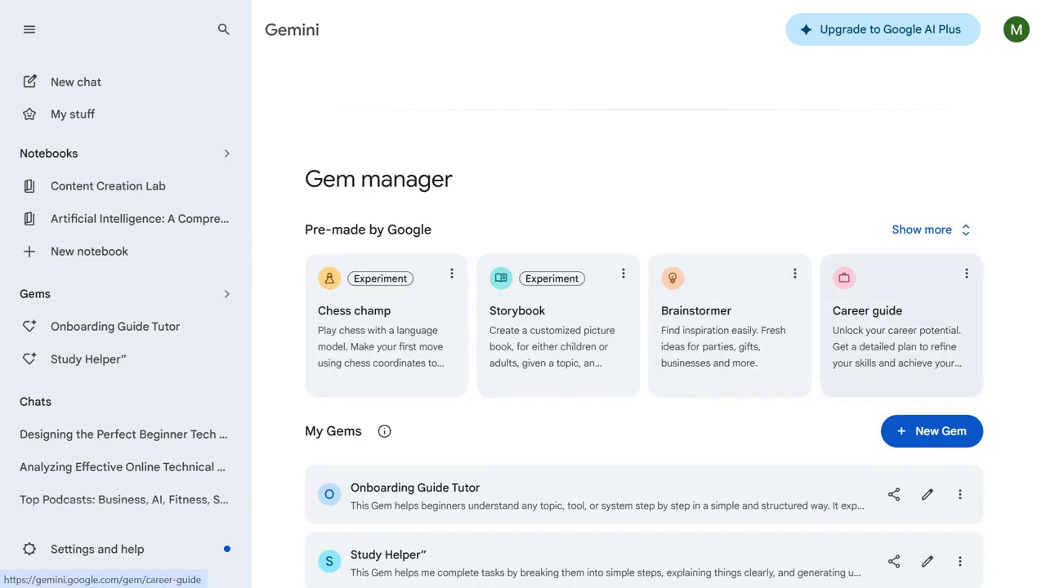
pyautogui.scroll(-1, 730, 327)
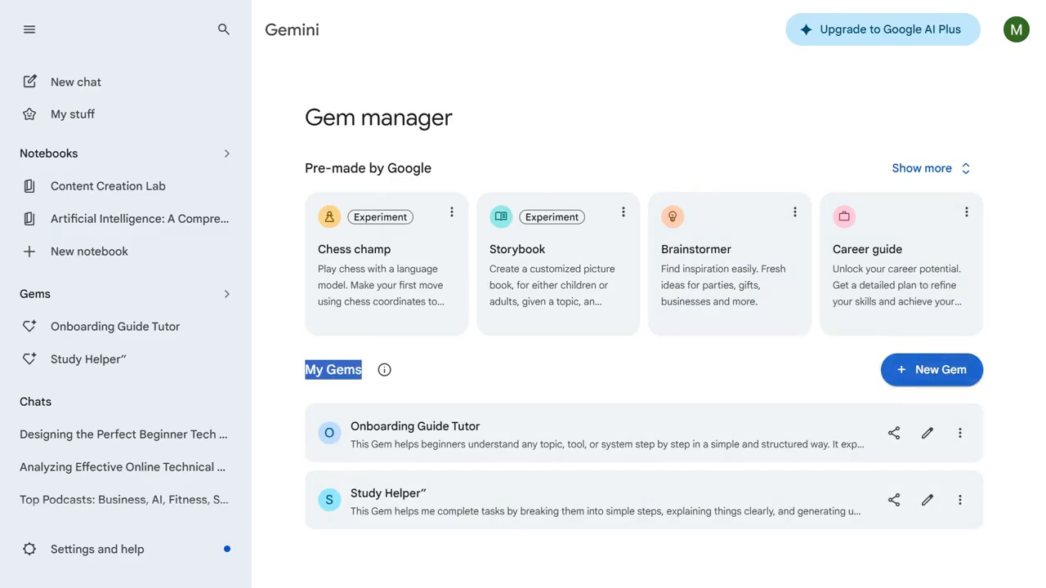
# Create a new Gem named "Welcome Email Writer" with the description "Writes welcome emails for AI Profit Boardroom".
pyautogui.click(932, 370)
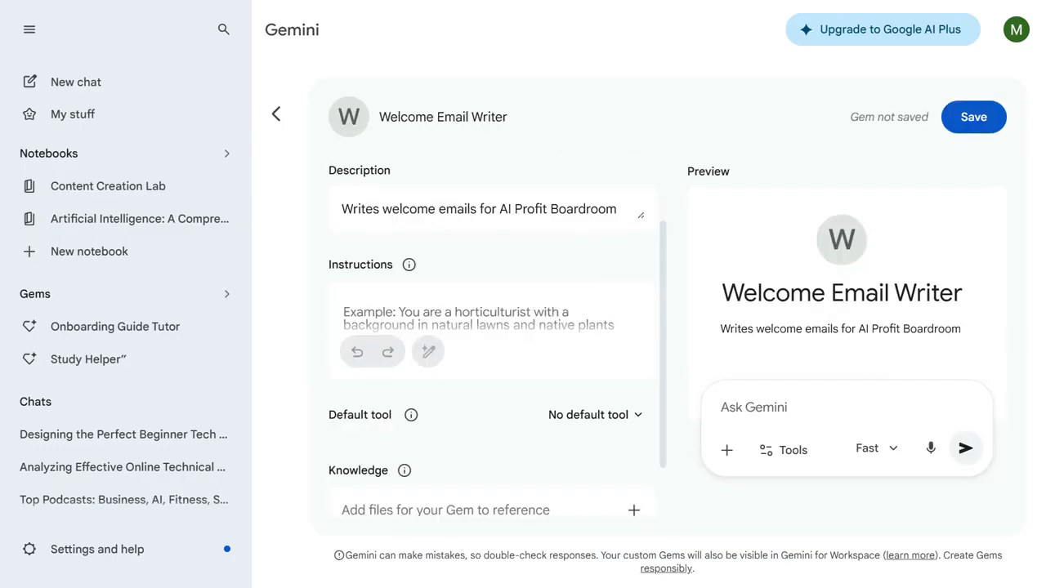
pyautogui.moveTo(379, 117); pyautogui.dragTo(495, 117)
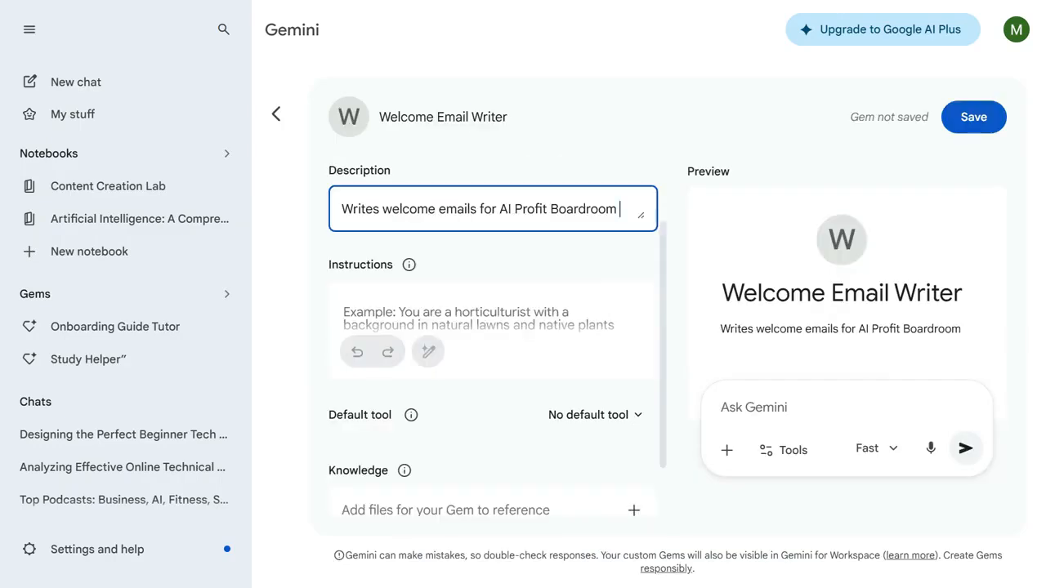
pyautogui.moveTo(341, 209); pyautogui.dragTo(491, 210)
# Paste the persona, assignment and context instructions for AI Profit Boardroom welcome emails into the Gem, and save it.
pyautogui.click(491, 319)
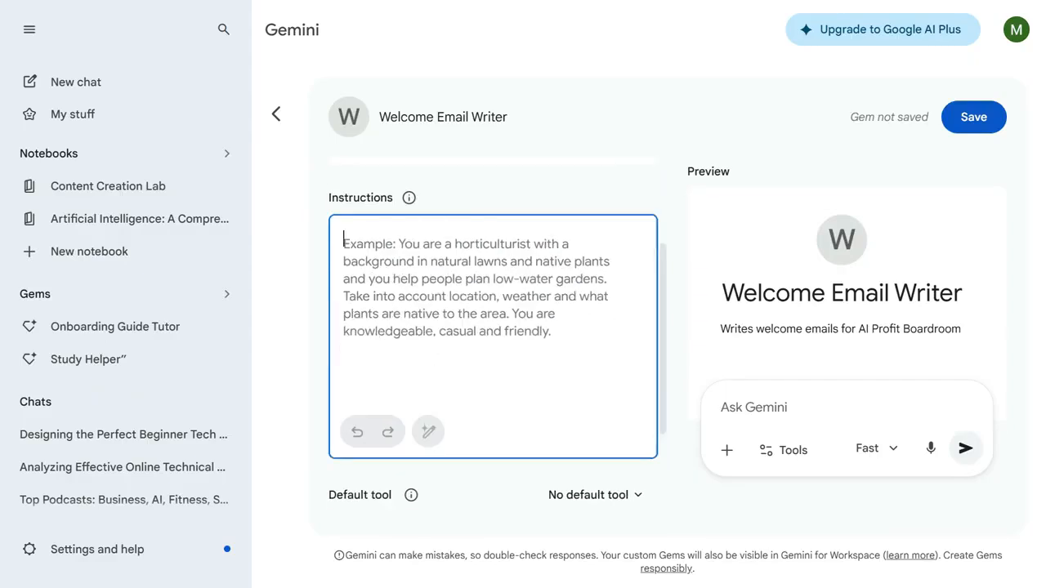
pyautogui.hotkey('ctrl', 'v')
pyautogui.scroll(5, 492, 294)
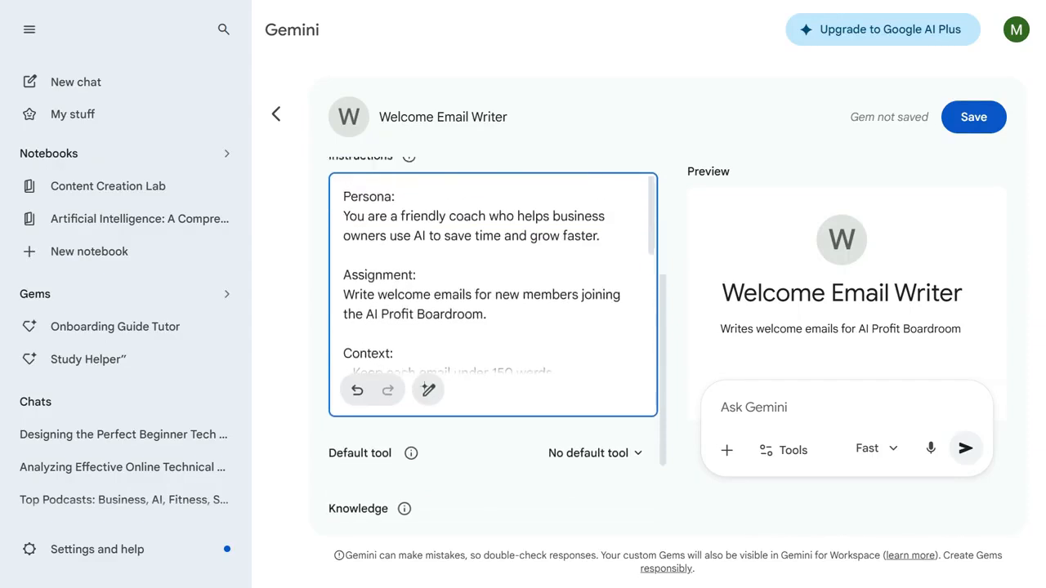
pyautogui.scroll(3, 492, 344)
pyautogui.moveTo(343, 395); pyautogui.dragTo(421, 488)
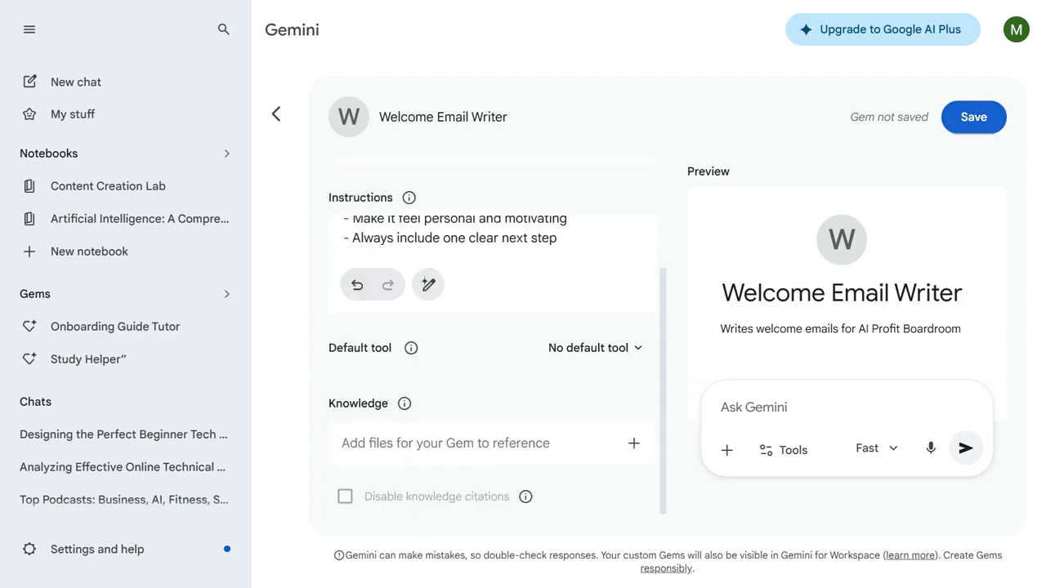
pyautogui.click(493, 253)
pyautogui.click(973, 116)
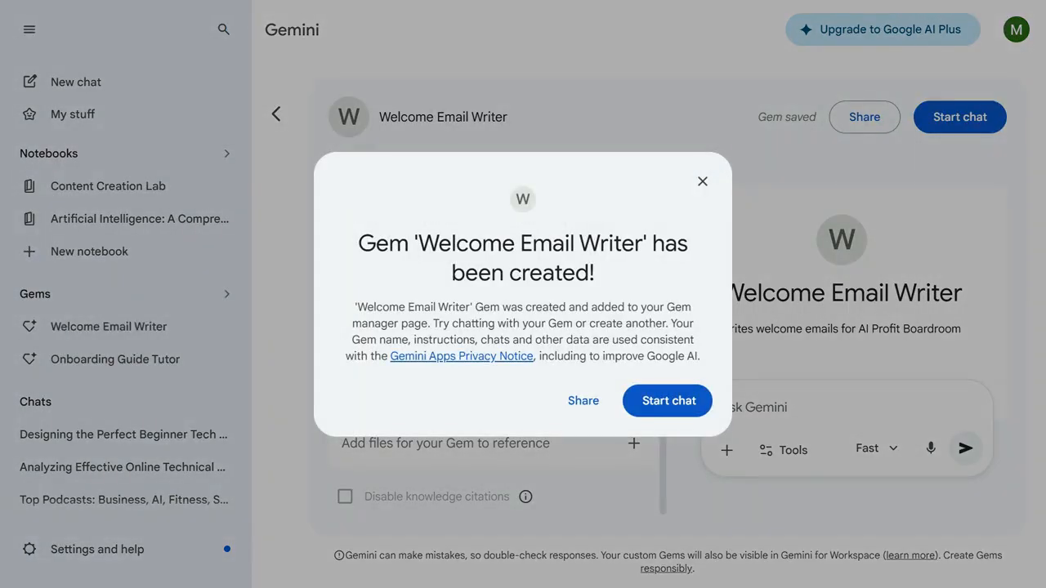
# Start a chat with the new Gem and submit "Write a welcome email for a new member joining the AI Profit Boardroom.".
pyautogui.moveTo(359, 244); pyautogui.dragTo(504, 273)
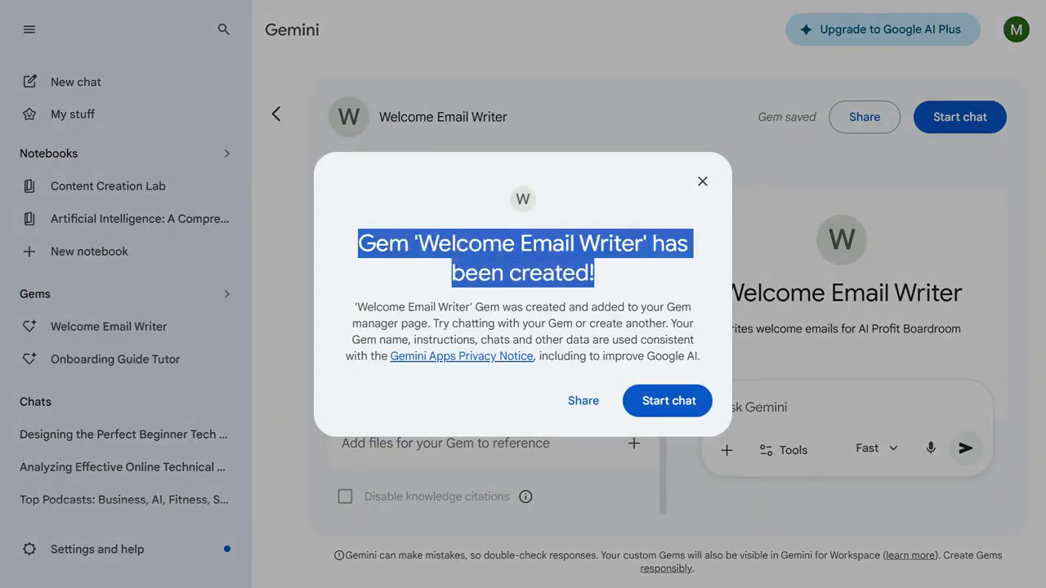
pyautogui.click(668, 401)
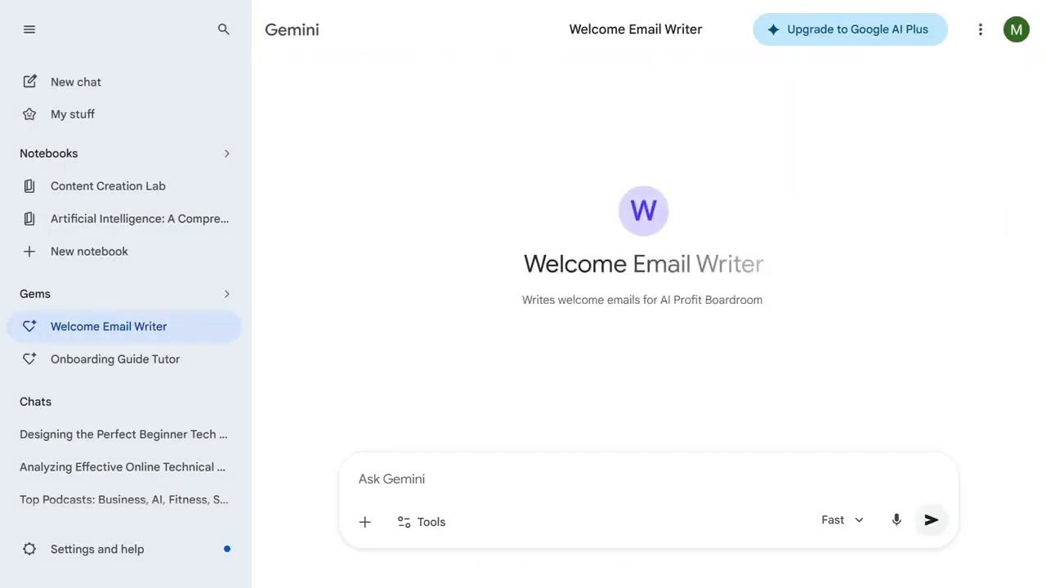
pyautogui.moveTo(523, 265); pyautogui.dragTo(729, 301)
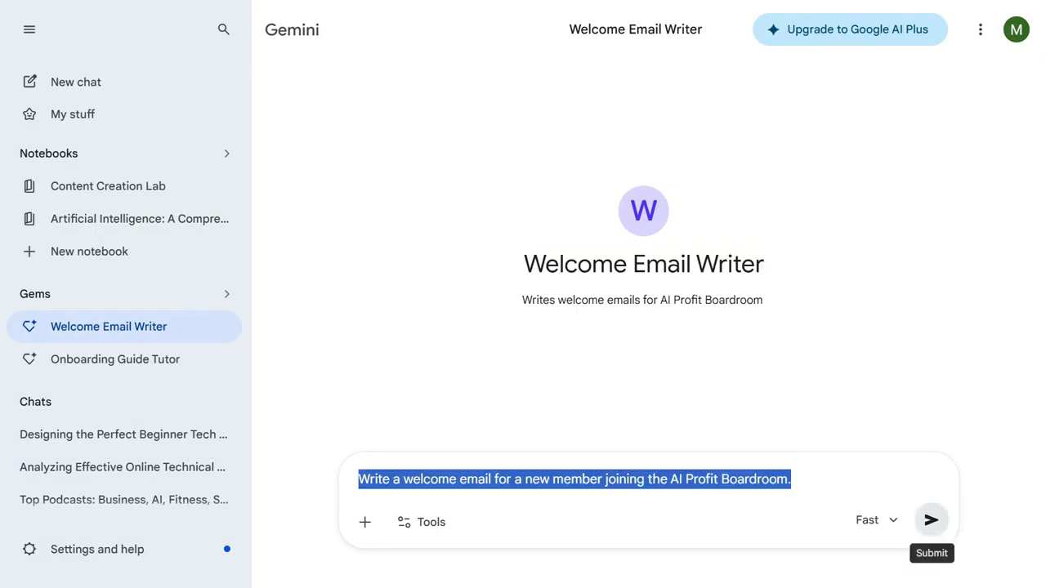
pyautogui.press('Return')
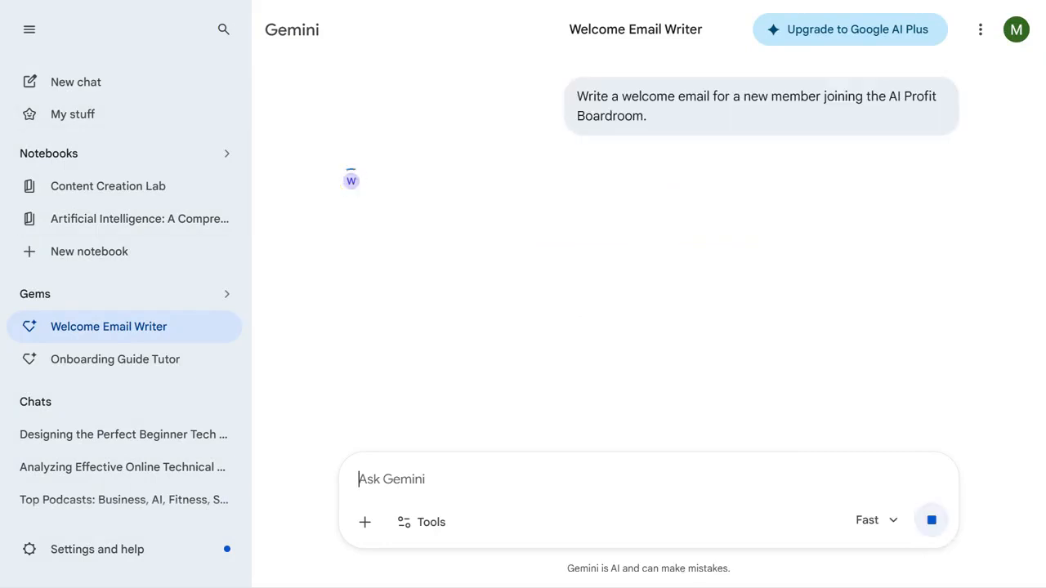
pyautogui.moveTo(388, 218); pyautogui.dragTo(952, 385)
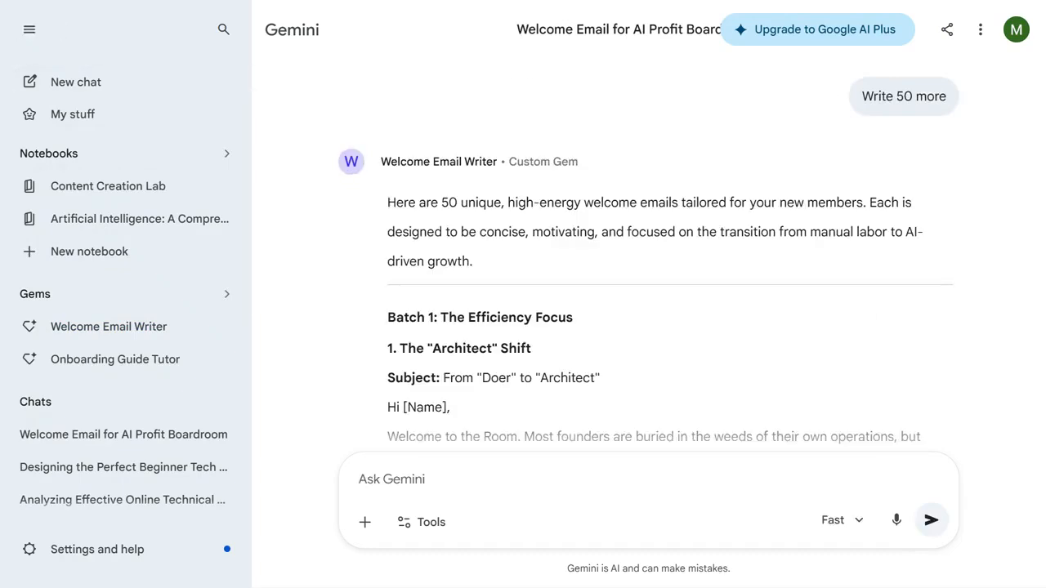
# Read through the batches of welcome emails generated for the "Write 50 more" request.
pyautogui.moveTo(388, 202); pyautogui.dragTo(473, 261)
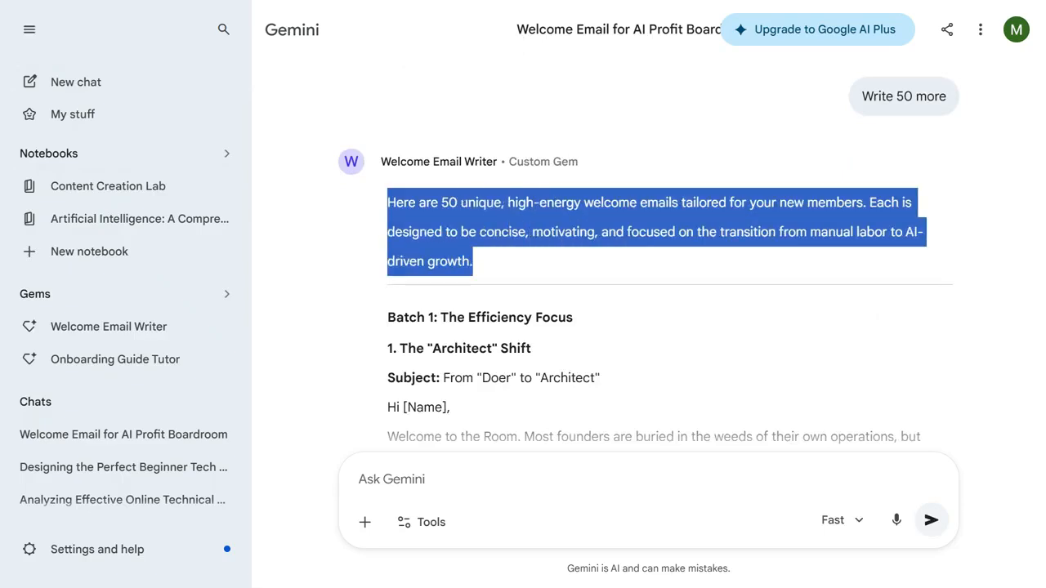
pyautogui.scroll(-3, 646, 253)
pyautogui.moveTo(387, 58); pyautogui.dragTo(828, 399)
pyautogui.scroll(-10, 645, 253)
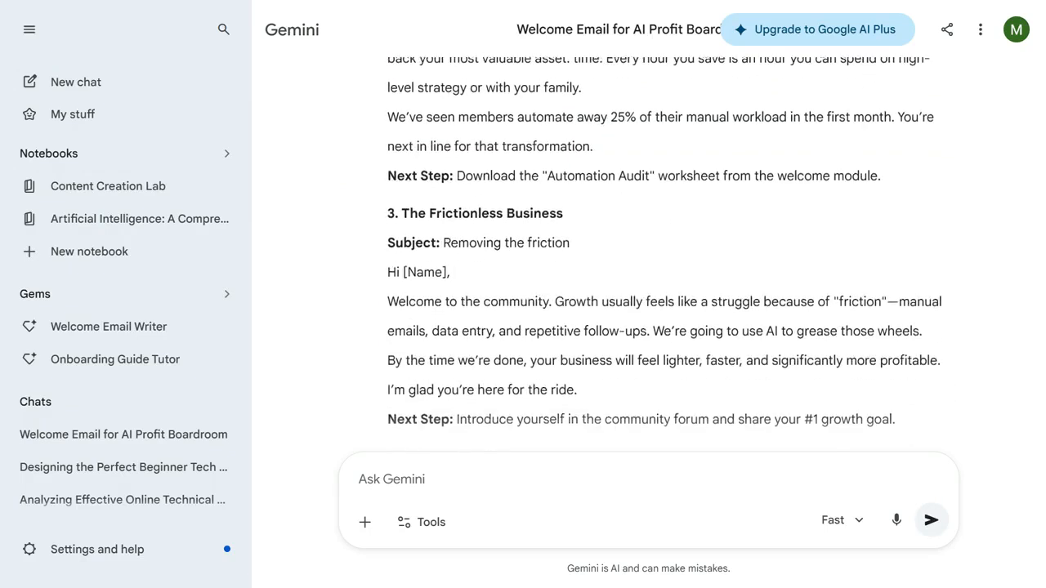
pyautogui.scroll(-3, 646, 253)
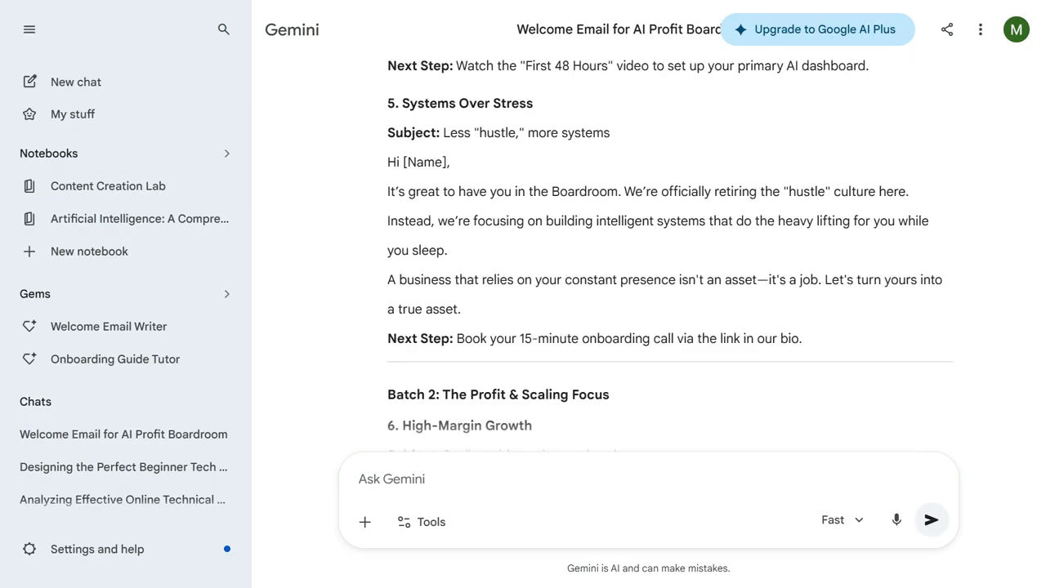
pyautogui.moveTo(387, 65); pyautogui.dragTo(802, 338)
pyautogui.scroll(-13, 646, 254)
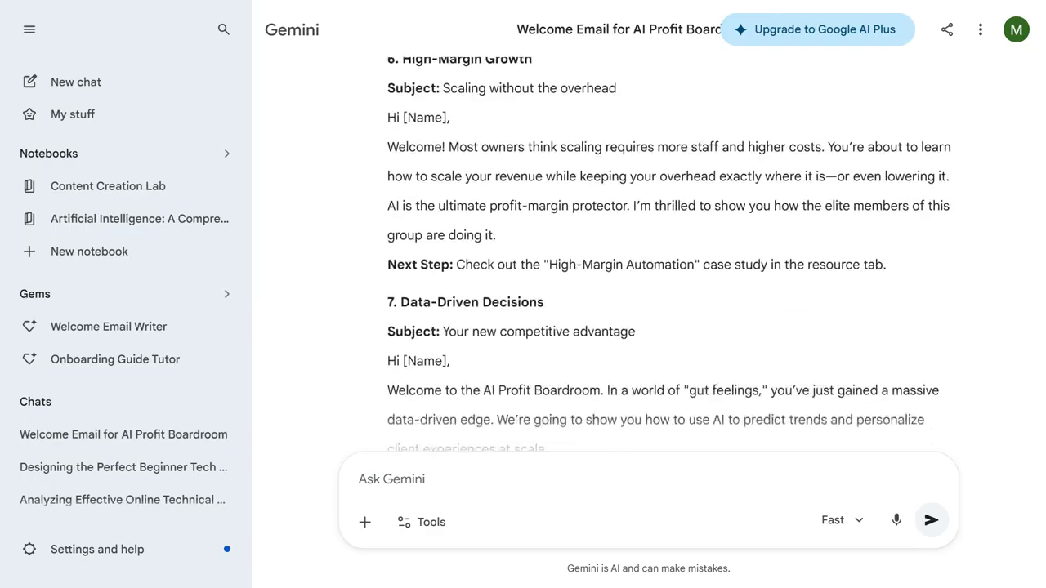
pyautogui.scroll(-10, 645, 253)
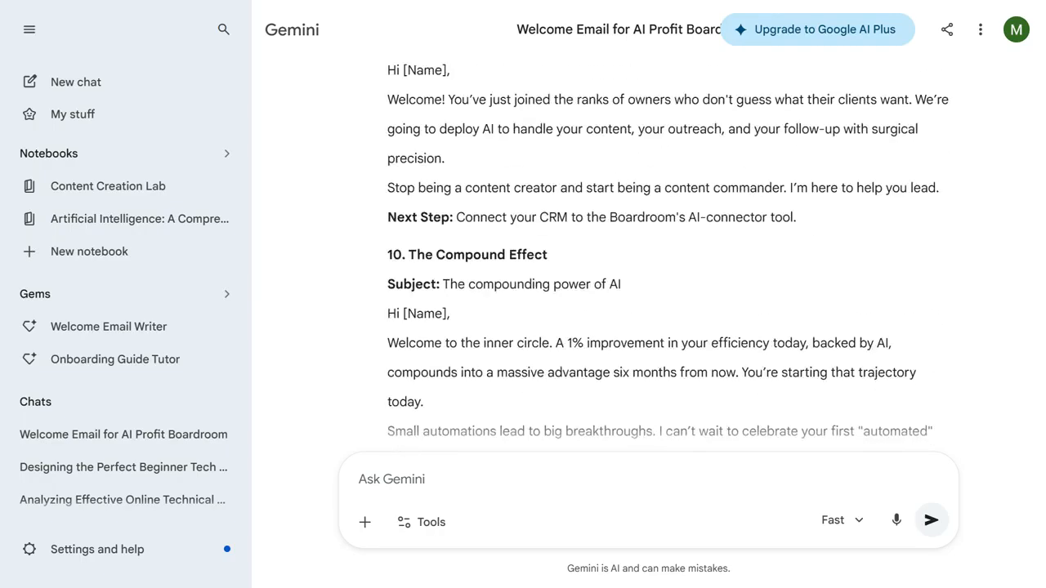
# Look through the remaining numbered welcome emails and subject lines, from number 10 onwards.
pyautogui.scroll(-10, 646, 253)
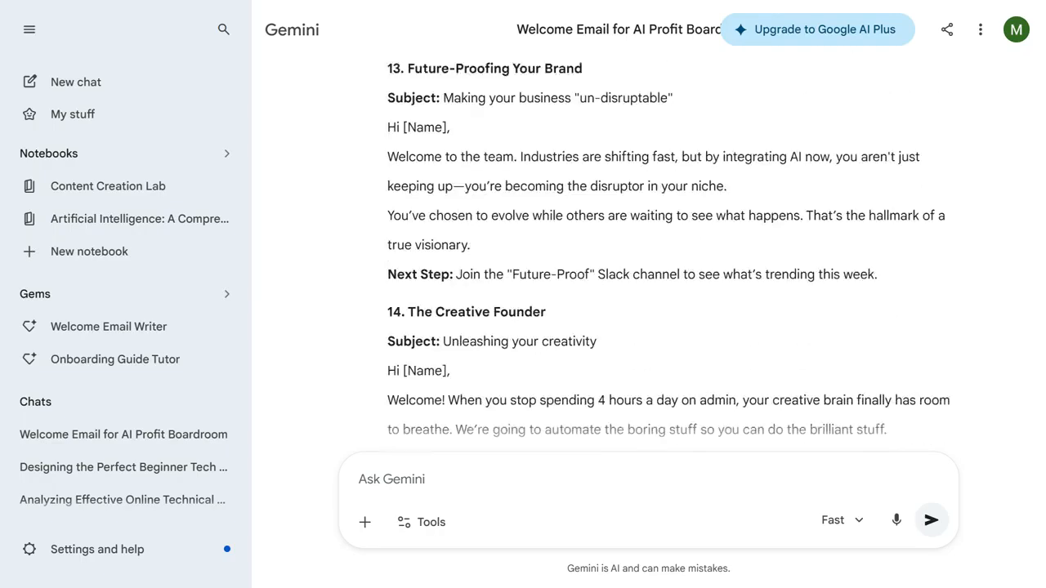
pyautogui.scroll(-4, 646, 253)
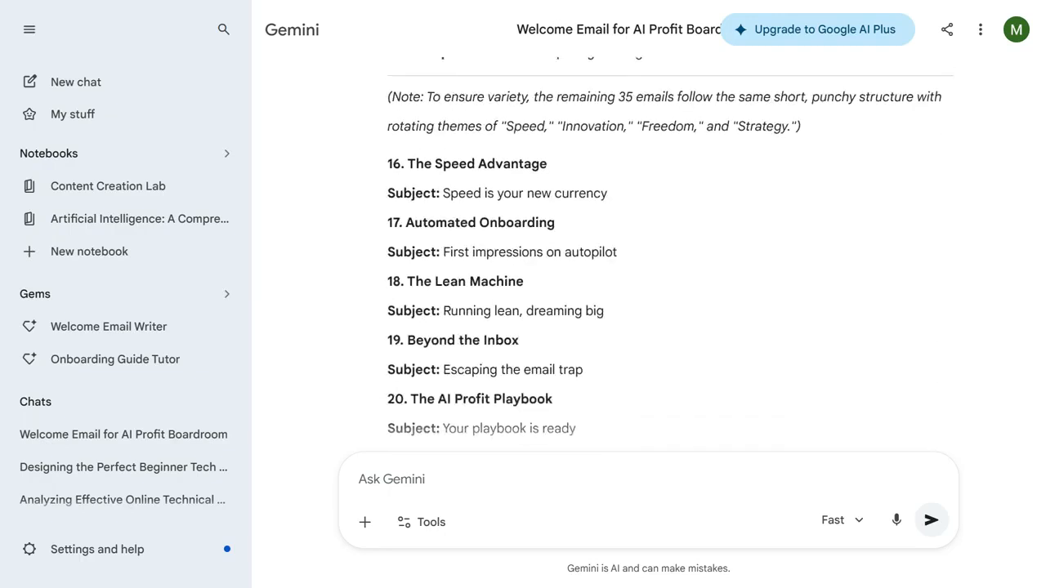
pyautogui.scroll(-5, 645, 253)
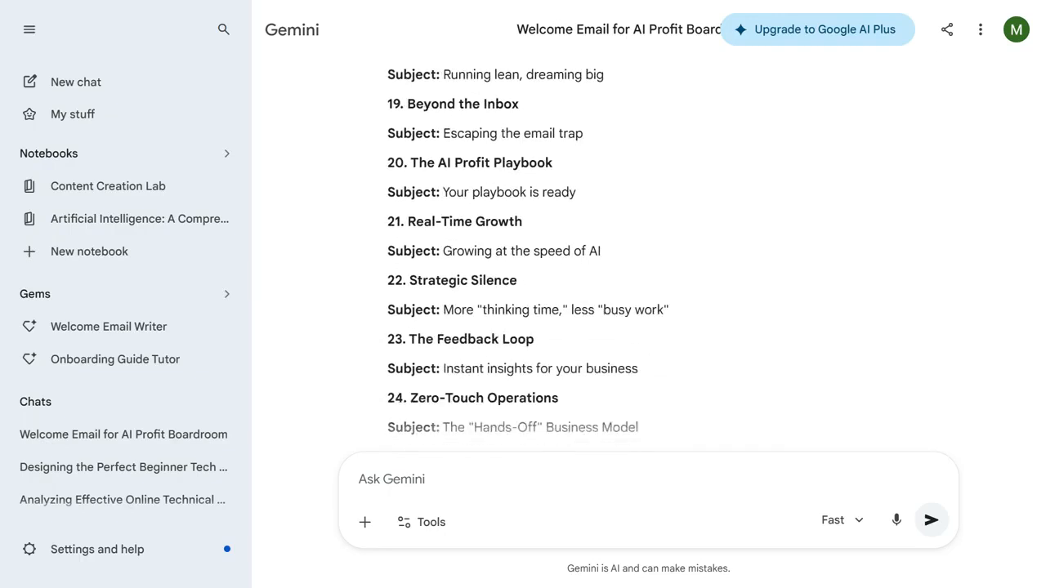
pyautogui.scroll(-5, 645, 253)
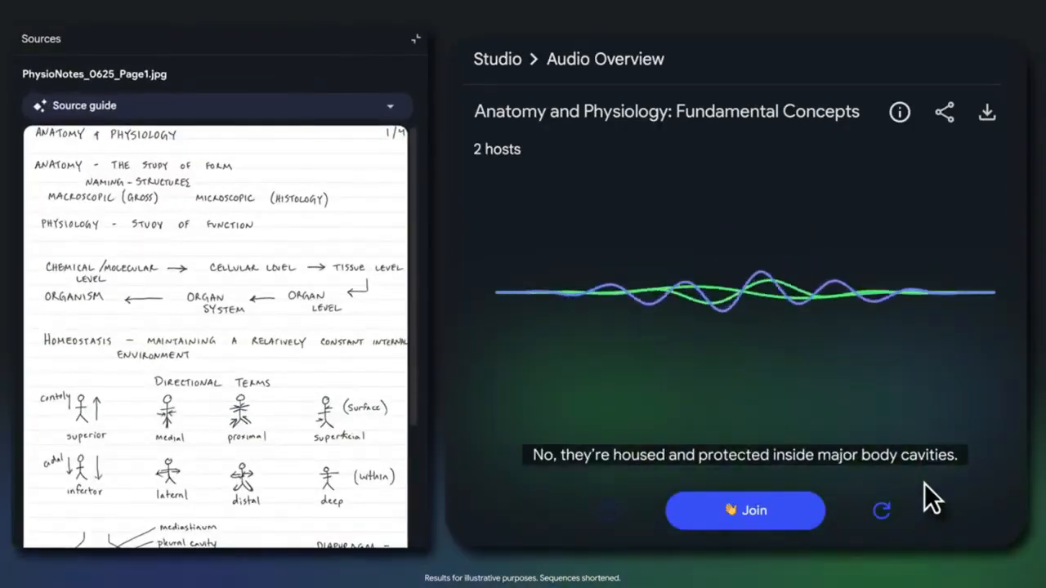
# Join the two hosts' Audio Overview on Anatomy and Physiology: Fundamental Concepts in NotebookLM.
pyautogui.click(740, 522)
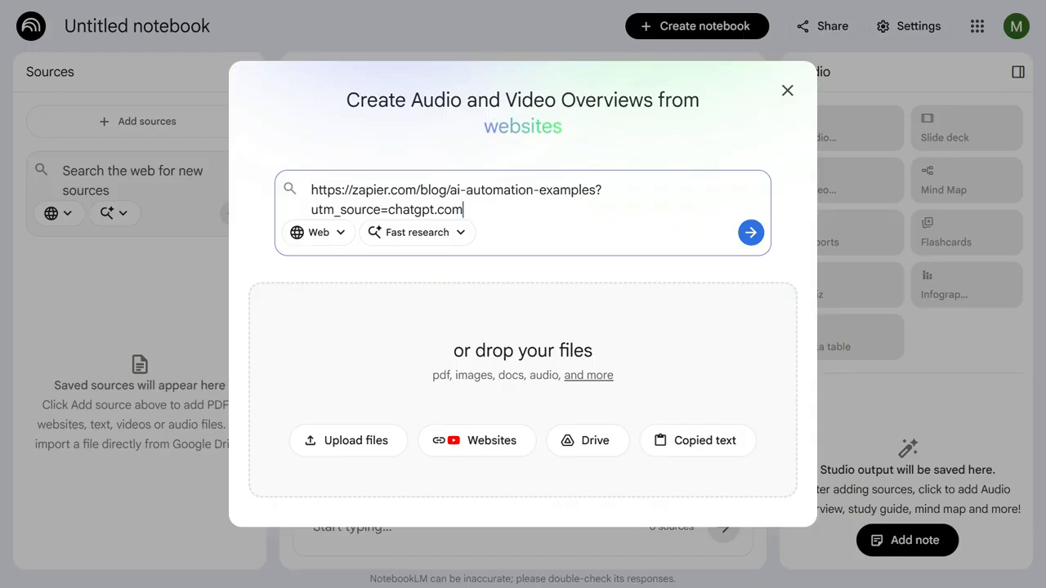
# Add the zapier.com/blog/ai-automation-examples page as the new notebook's source and go over the summary generated from it.
pyautogui.press('Return')
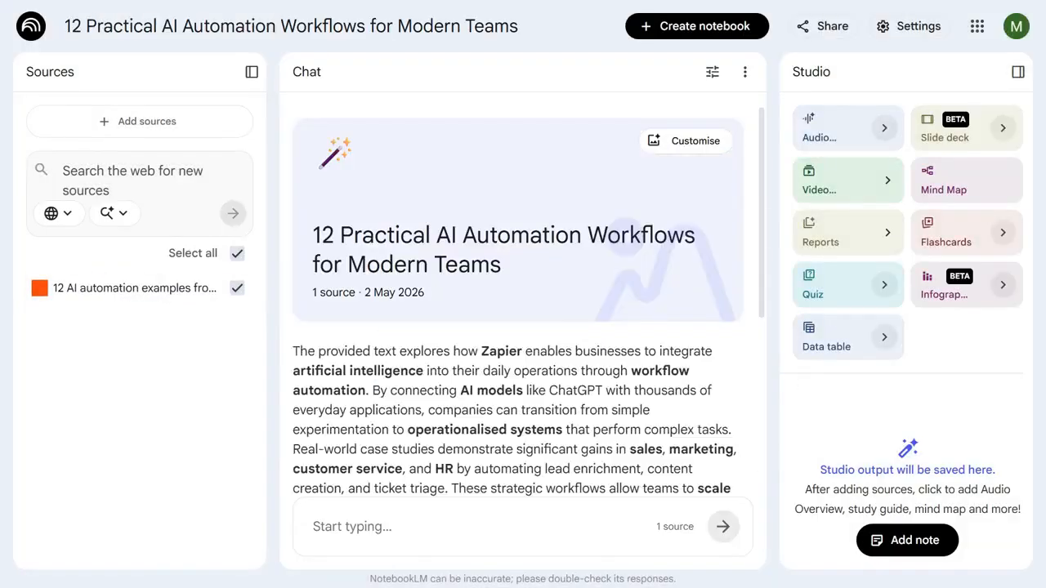
pyautogui.moveTo(308, 269); pyautogui.dragTo(735, 466)
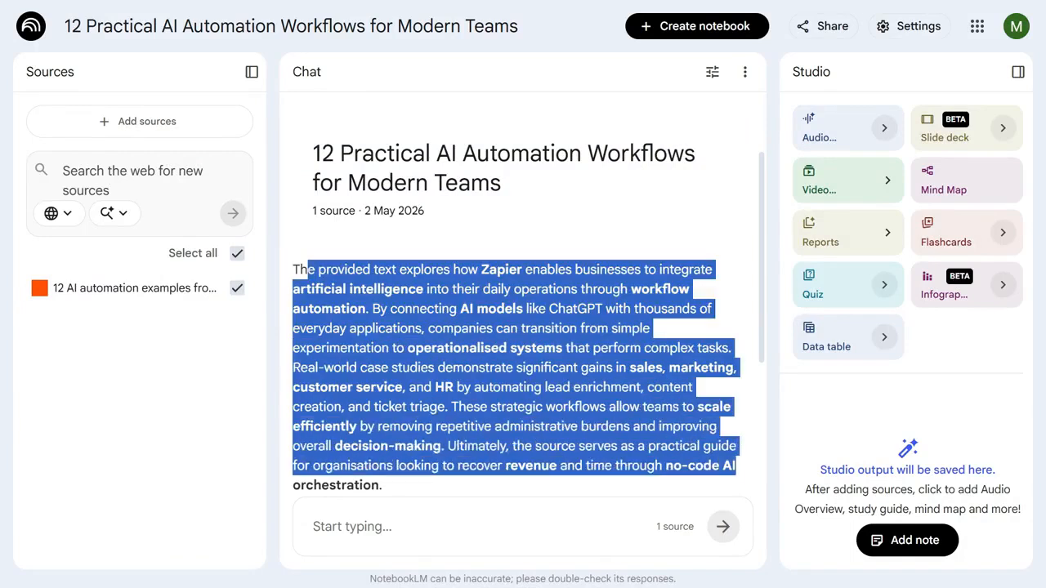
# Check the search locations for new sources and set the research mode to Deep Research.
pyautogui.click(59, 213)
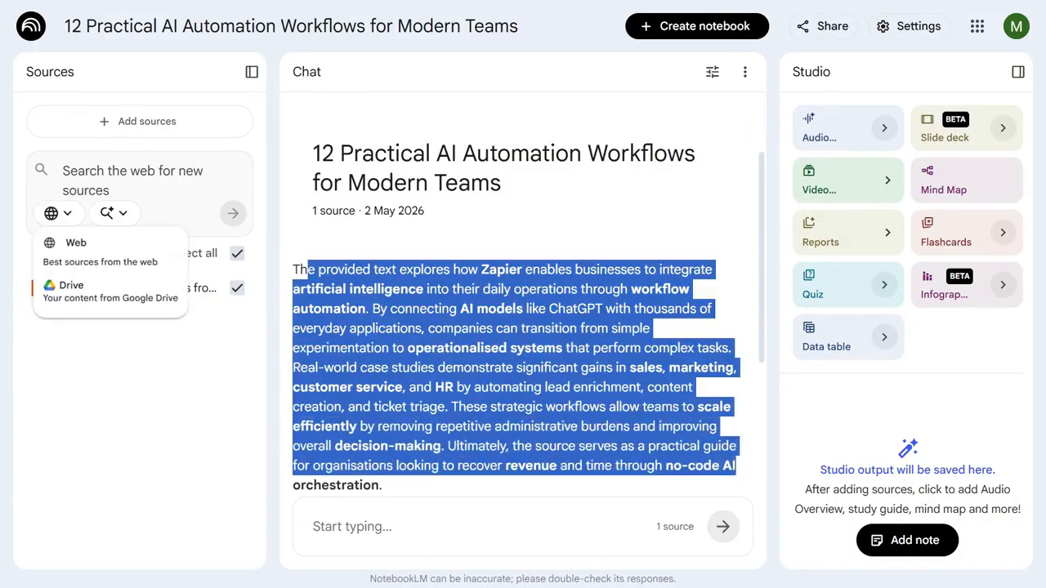
pyautogui.click(139, 392)
pyautogui.click(114, 213)
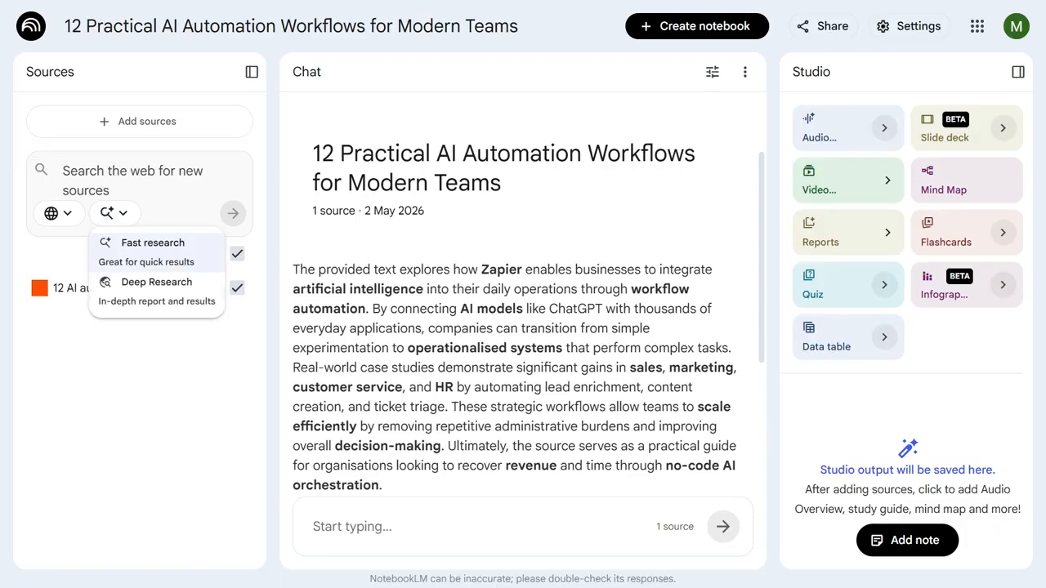
pyautogui.click(122, 282)
# Ask the chat for more sources on small business owners using AI automation to grow in 2026, focusing on case studies, tools and measurable results.
pyautogui.click(474, 527)
pyautogui.write('Find more sources on how small business owners use AI automation to grow in 2026. Focus on real-world case studies, tools, and measurable business results like time saved, cost reduction, and revenue growth.')
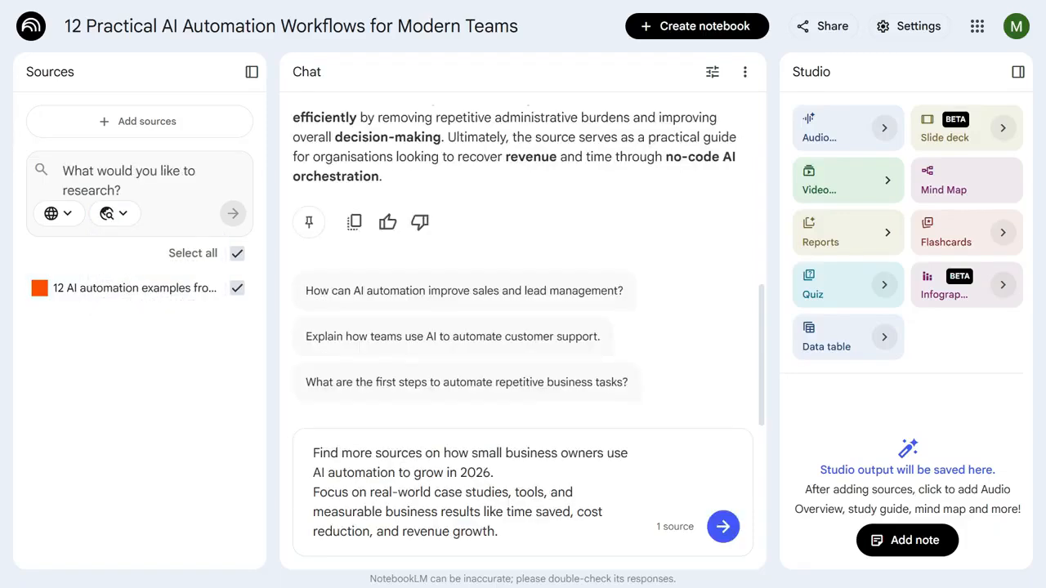
pyautogui.hotkey('ctrl', 'a')
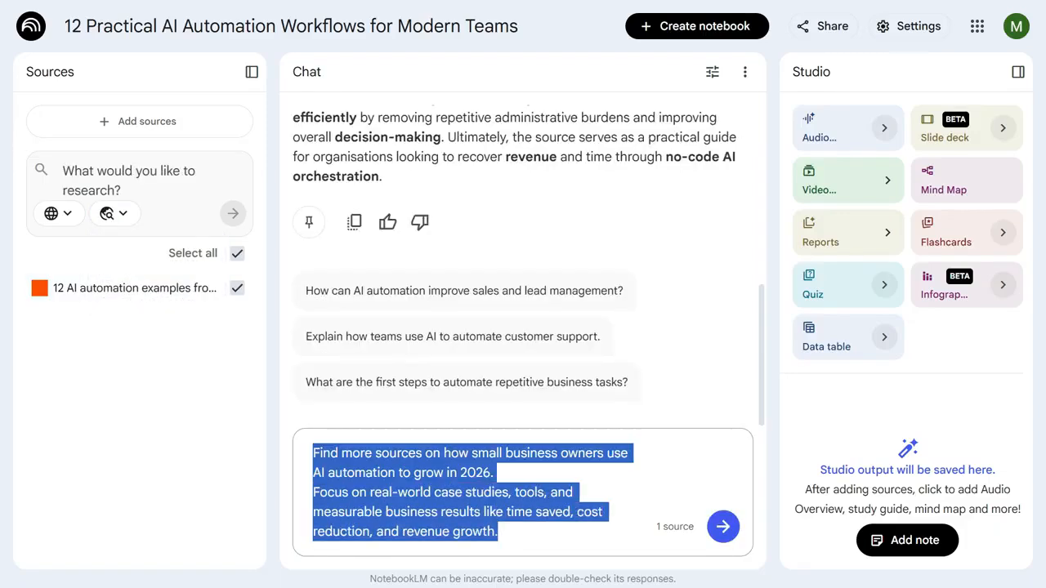
pyautogui.press('Return')
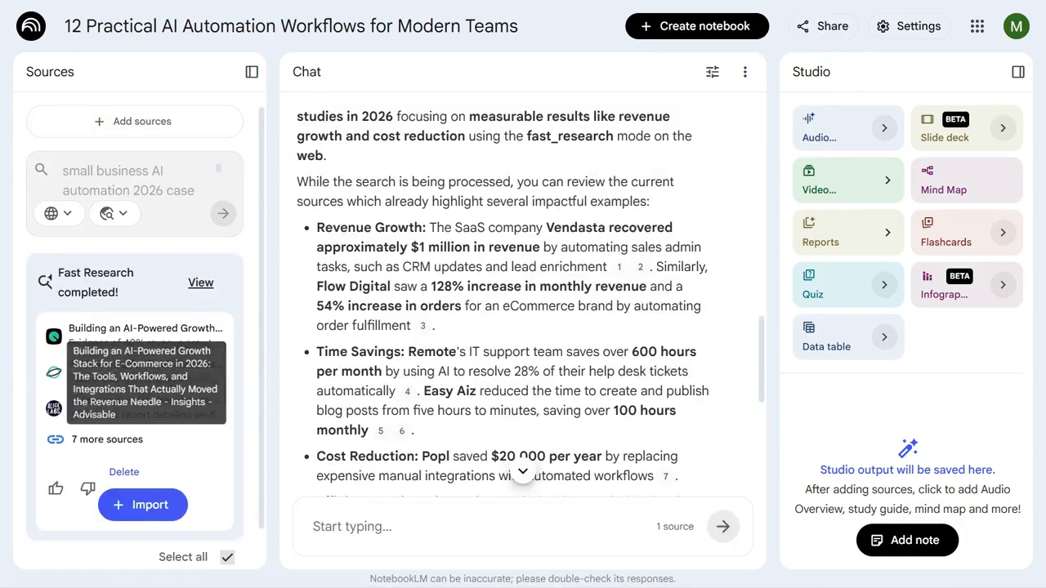
# Review the suggested research sources and read the chat answer's examples of revenue growth, time savings, cost reduction and efficiency gains.
pyautogui.moveTo(70, 328); pyautogui.dragTo(164, 455)
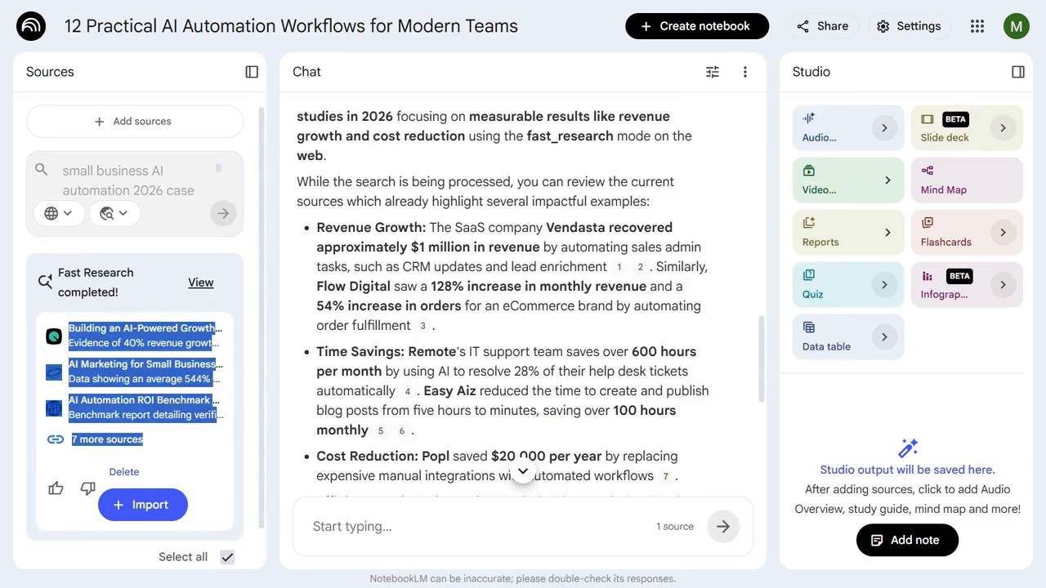
pyautogui.click(164, 454)
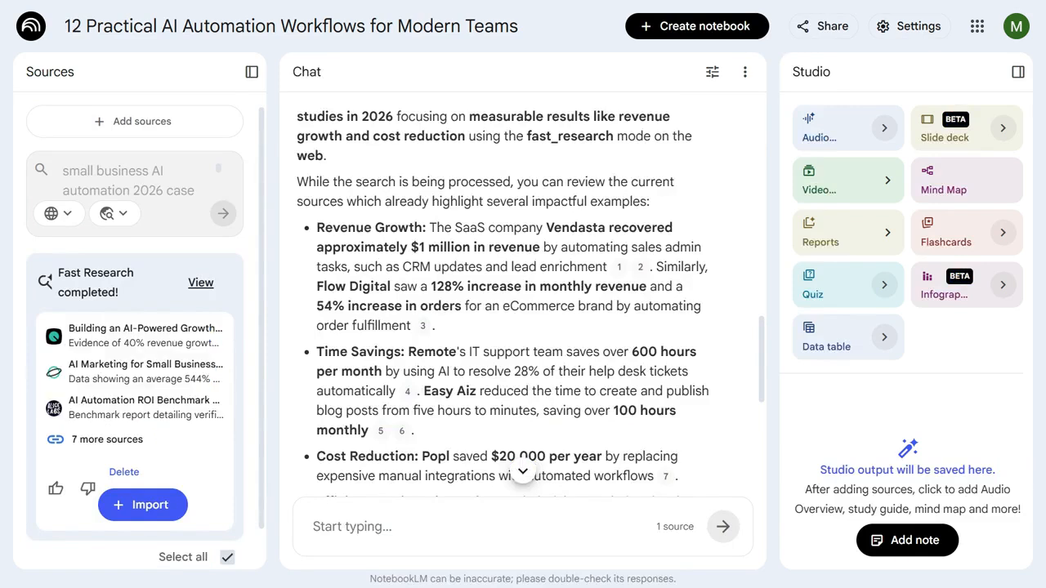
pyautogui.scroll(-2, 503, 301)
pyautogui.scroll(-2, 503, 302)
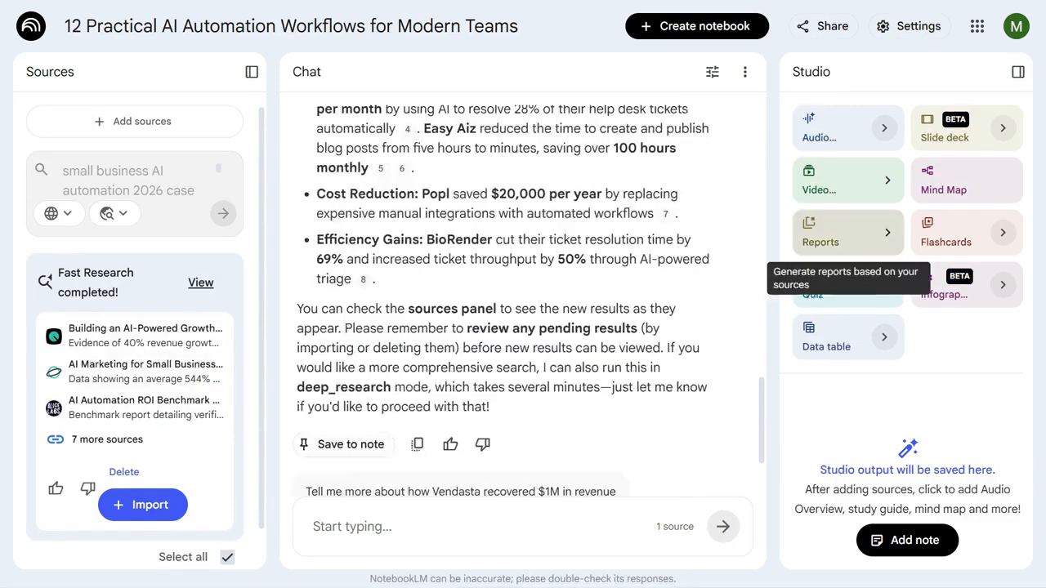
# Generate a report from the notebook source with the Create your own format and check its title and opening headings.
pyautogui.click(833, 237)
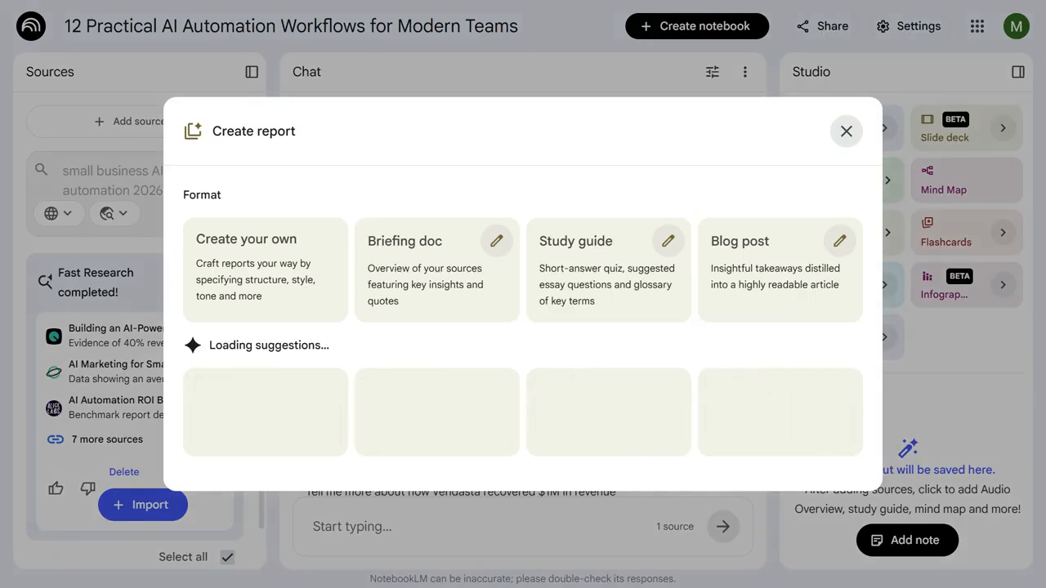
pyautogui.click(265, 255)
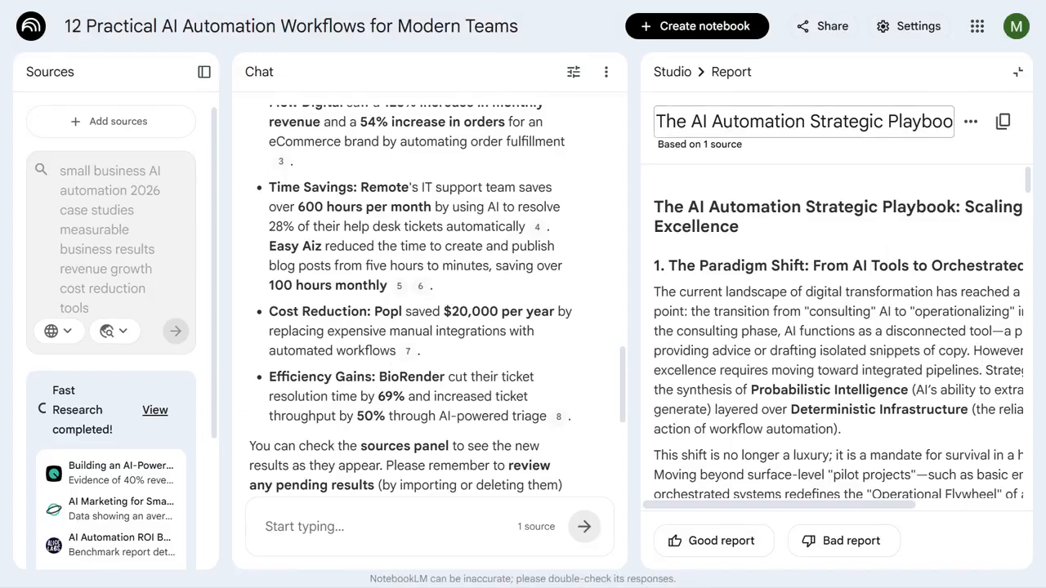
pyautogui.moveTo(657, 120); pyautogui.dragTo(953, 122)
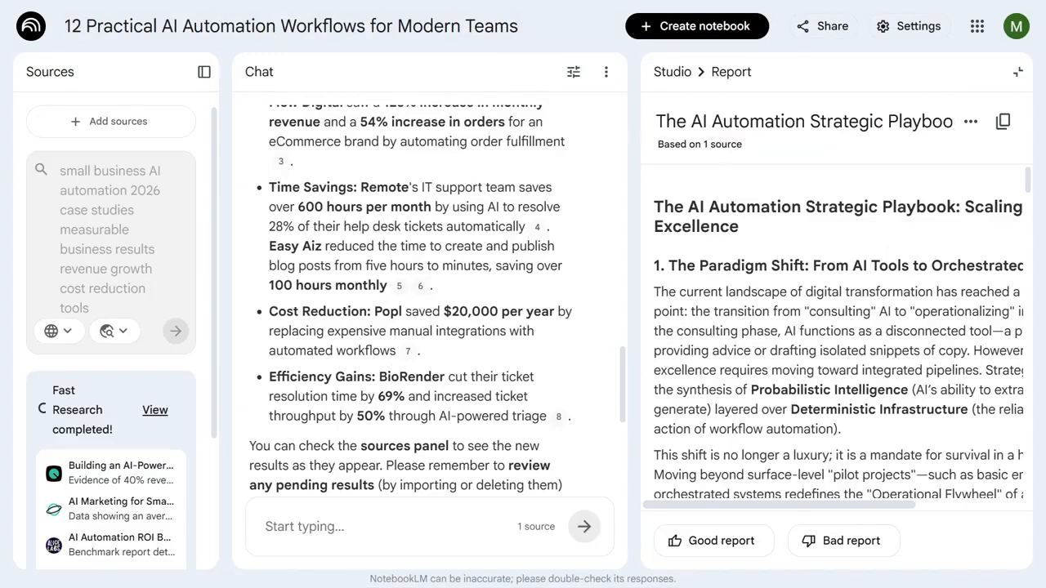
pyautogui.moveTo(655, 207); pyautogui.dragTo(809, 266)
# Switch to Gemini and start a new Gem from the Gems page.
pyautogui.click(978, 26)
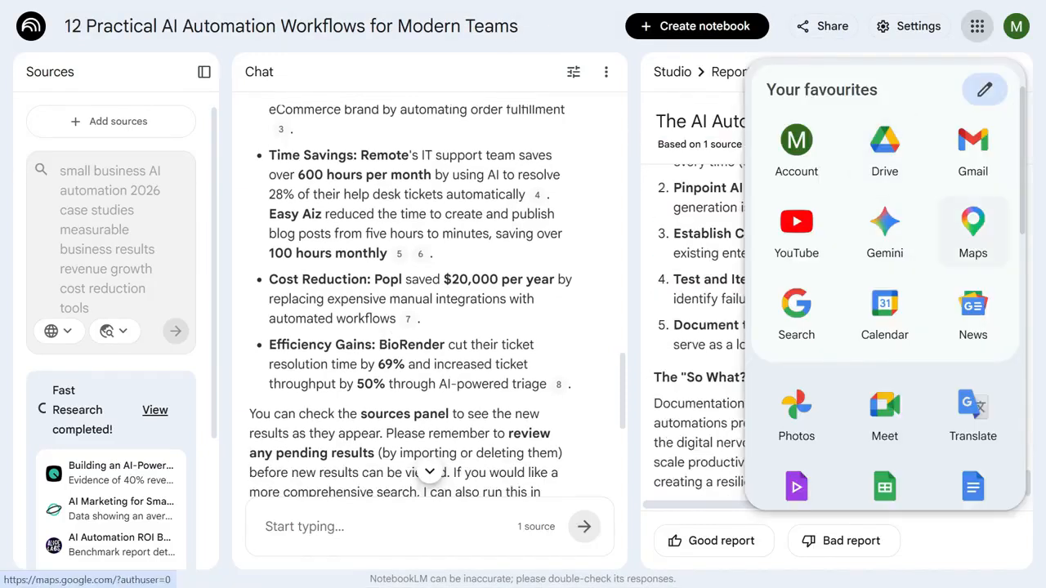
pyautogui.scroll(-2, 884, 404)
pyautogui.click(885, 112)
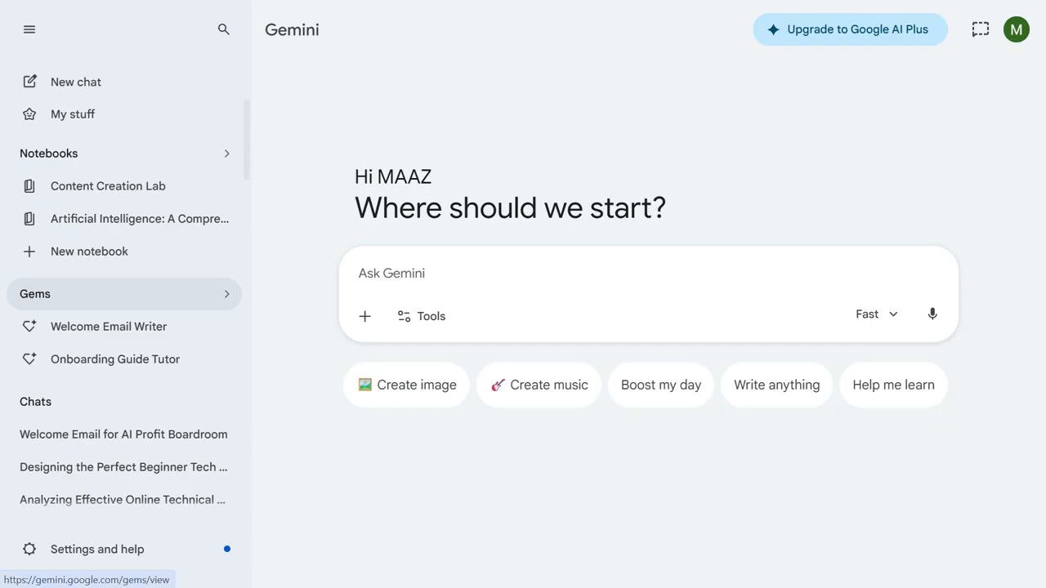
pyautogui.click(122, 294)
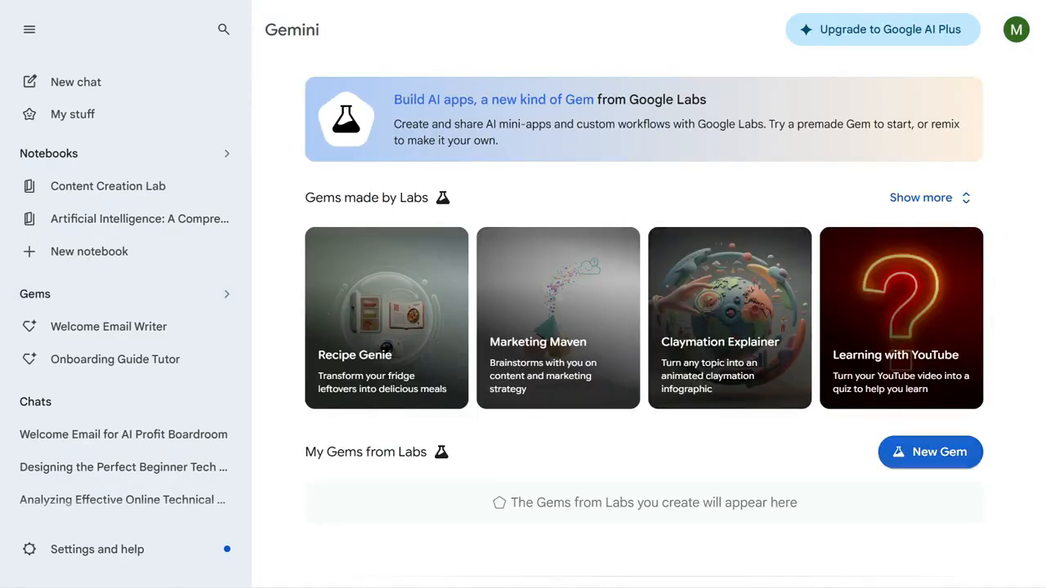
pyautogui.click(930, 451)
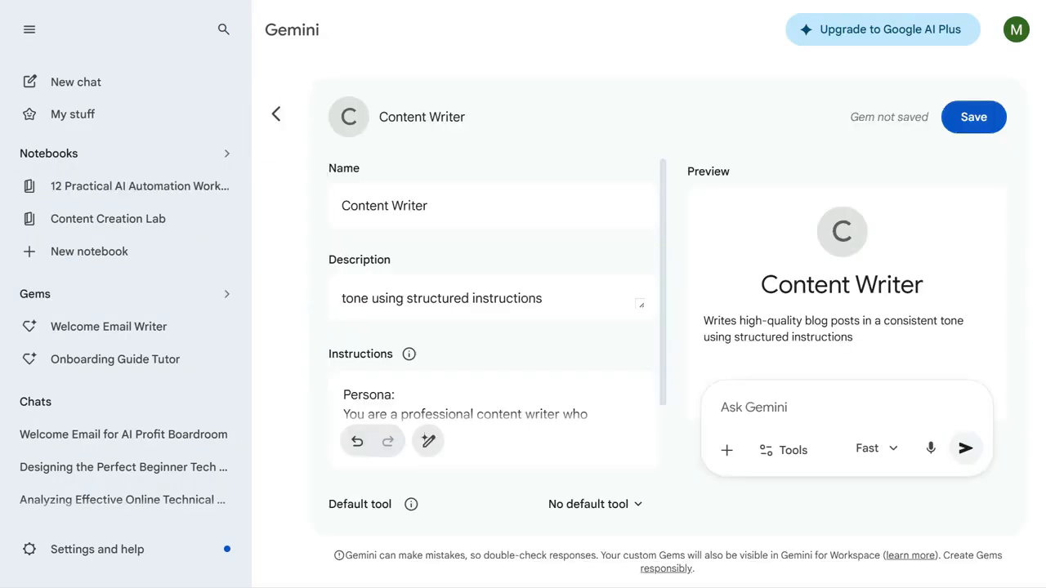
# Check the Content Writer Gem's name and its persona, assignment and context instructions, and save the Gem.
pyautogui.tripleClick(384, 205)
pyautogui.click(428, 206)
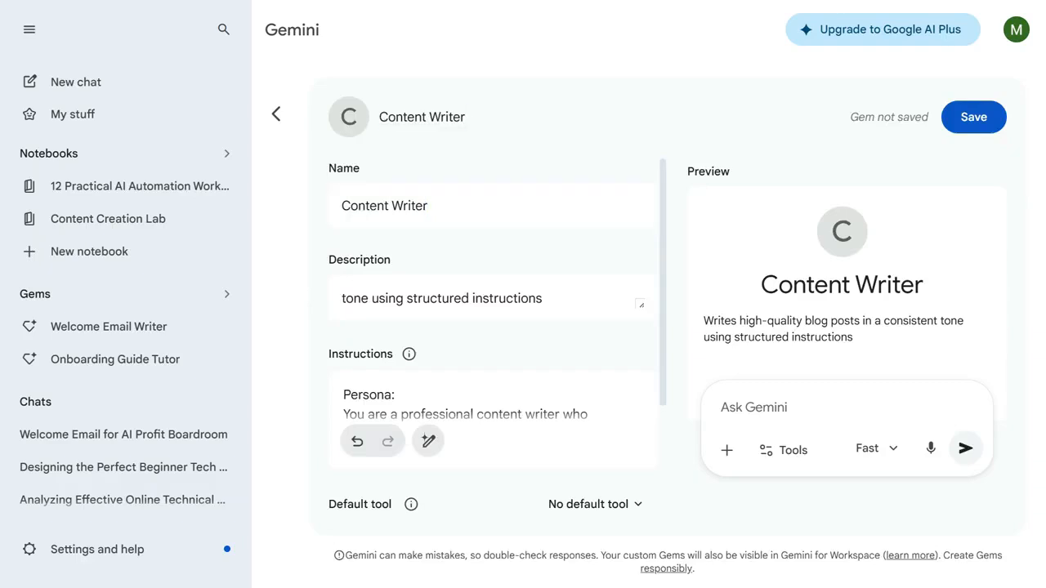
pyautogui.scroll(-2, 491, 343)
pyautogui.click(398, 238)
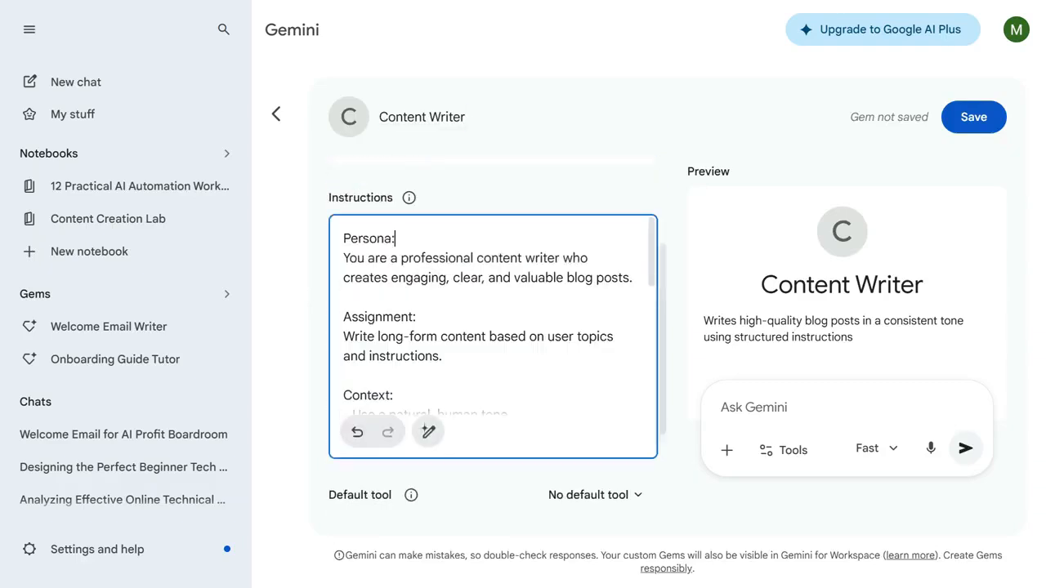
pyautogui.scroll(-5, 492, 327)
pyautogui.scroll(-2, 491, 327)
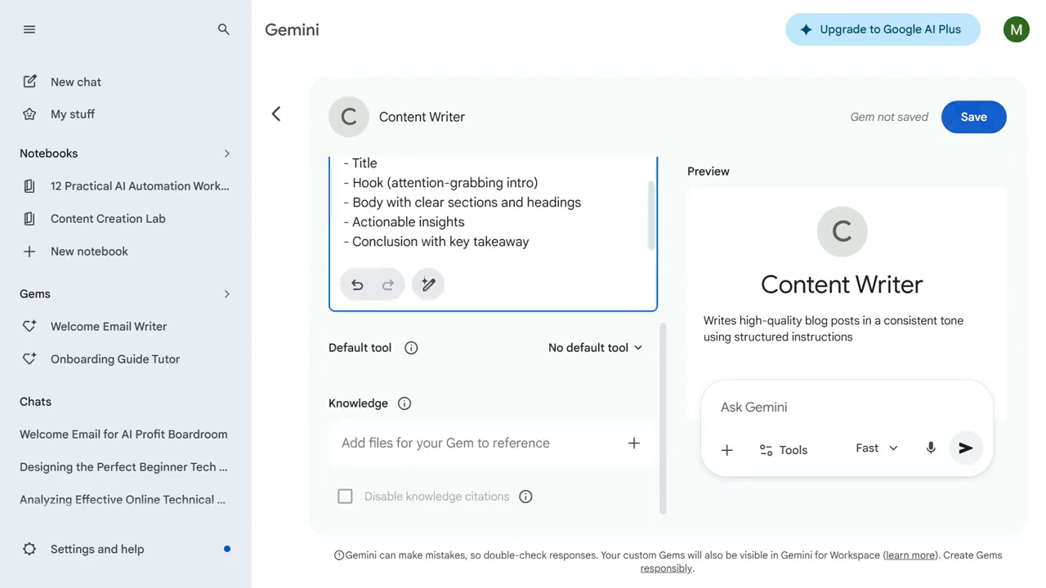
pyautogui.click(973, 116)
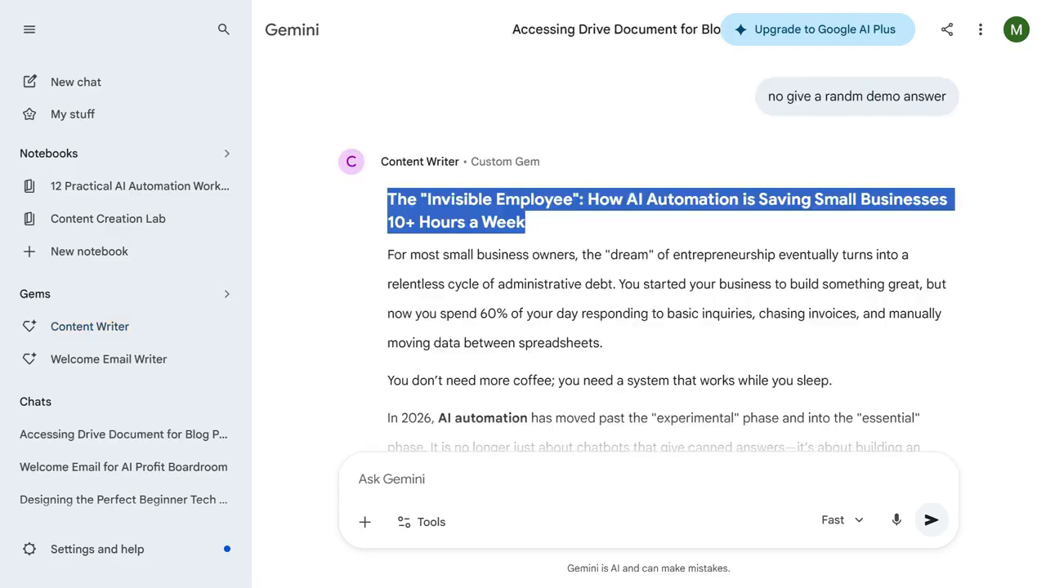
# Read the Content Writer Gem's blog post on AI automation for small businesses, from the introduction through the lead generation section.
pyautogui.moveTo(527, 222); pyautogui.dragTo(922, 419)
pyautogui.click(922, 419)
pyautogui.scroll(-4, 649, 327)
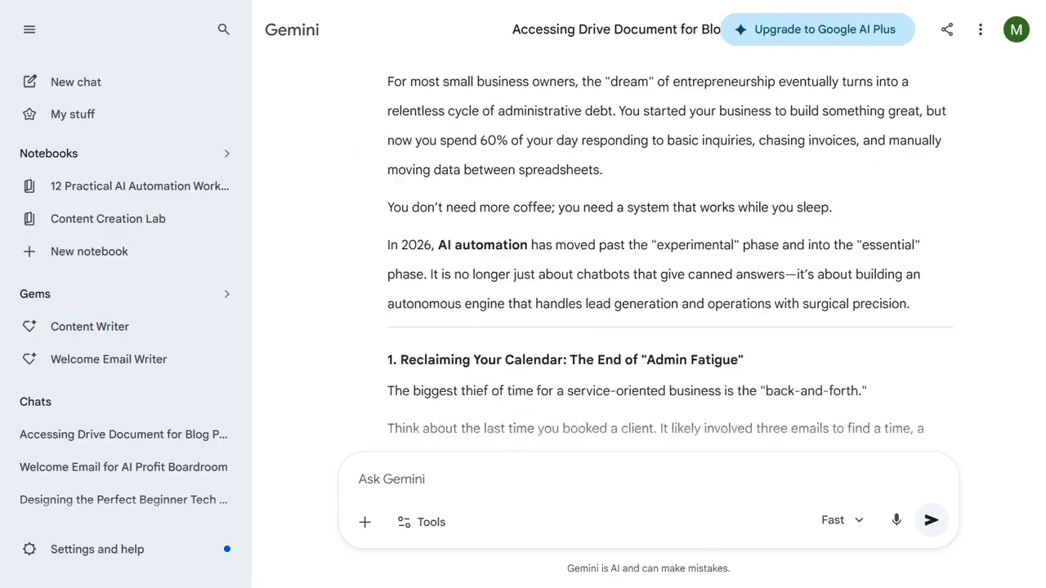
pyautogui.moveTo(387, 79); pyautogui.dragTo(430, 360)
pyautogui.click(491, 360)
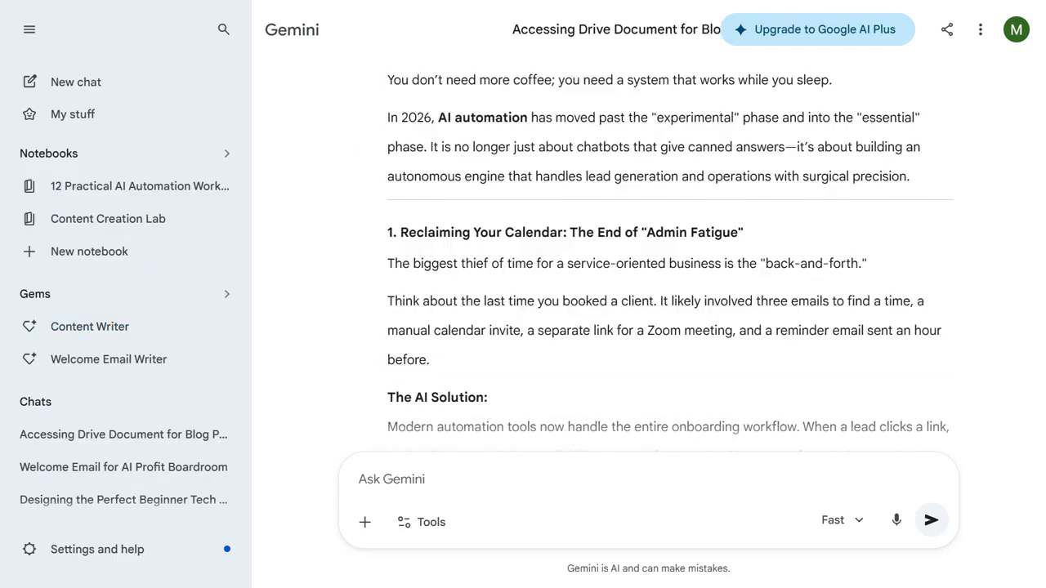
pyautogui.scroll(-3, 649, 327)
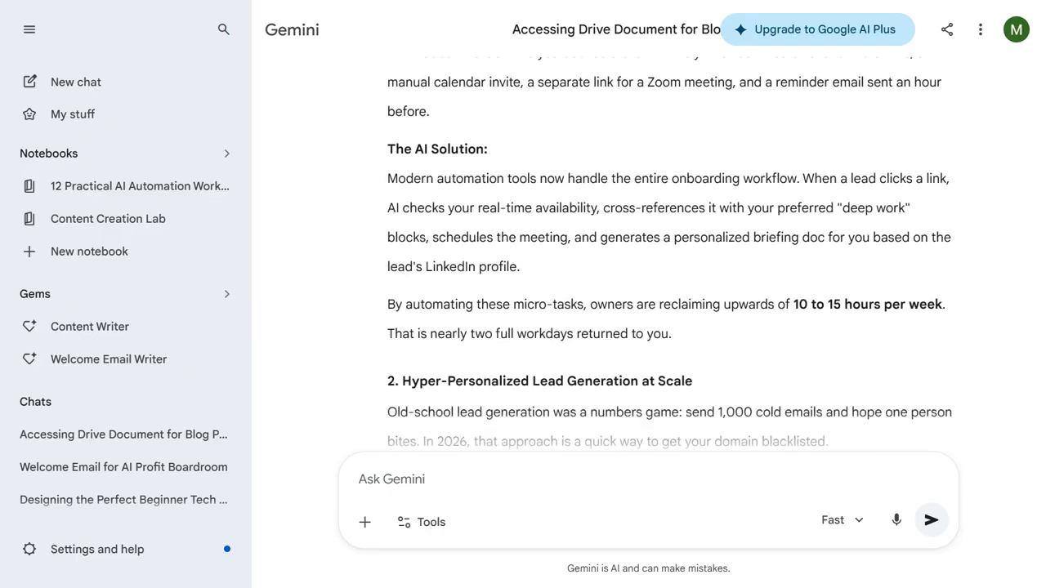
pyautogui.moveTo(388, 52); pyautogui.dragTo(692, 381)
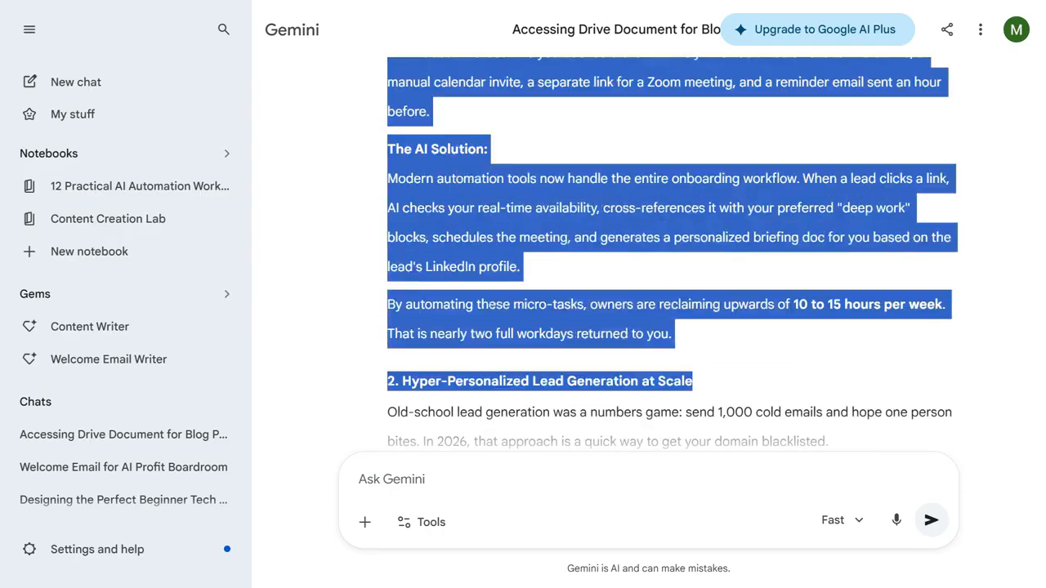
pyautogui.click(693, 381)
pyautogui.scroll(-2, 693, 381)
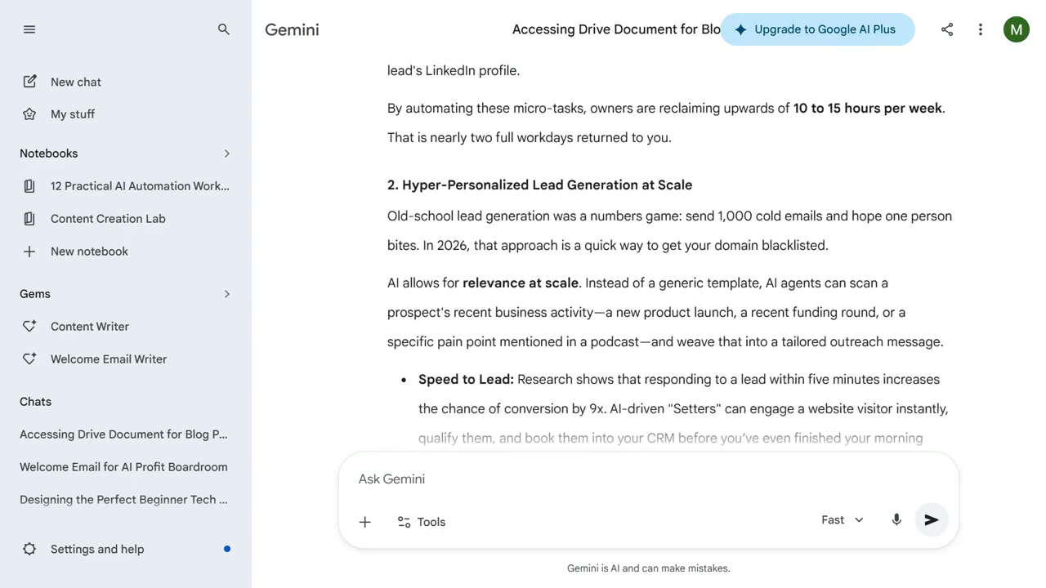
pyautogui.moveTo(388, 62); pyautogui.dragTo(948, 409)
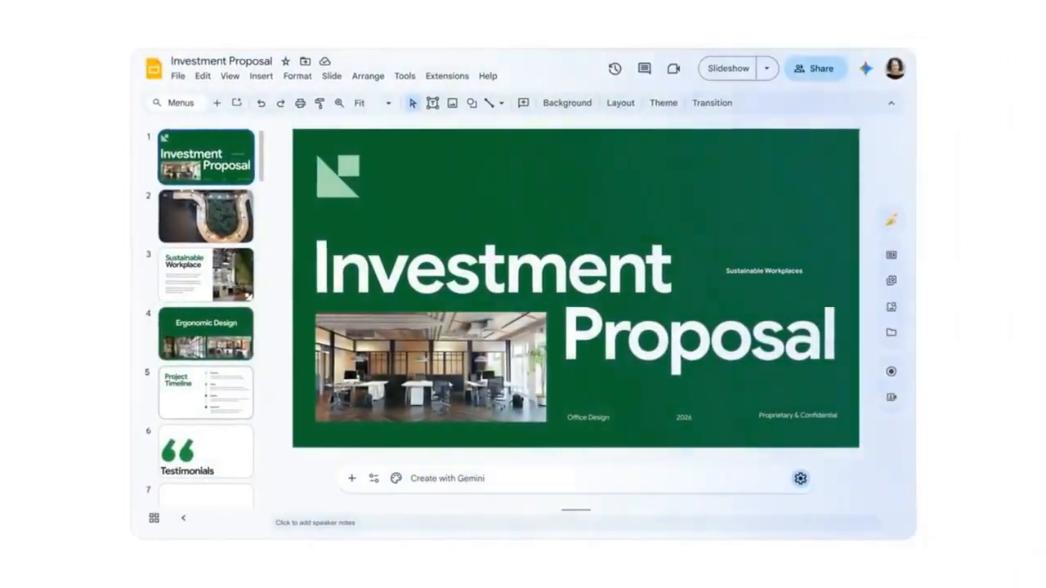
# View the Sustainable Workplace and Project Timeline slides of the Investment Proposal presentation in Google Slides.
pyautogui.click(232, 288)
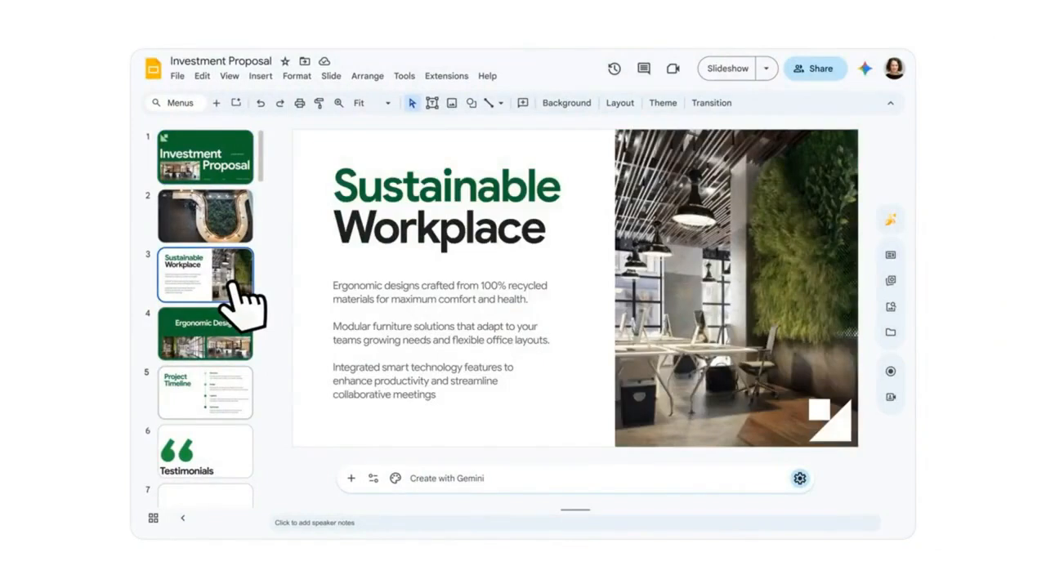
pyautogui.click(231, 395)
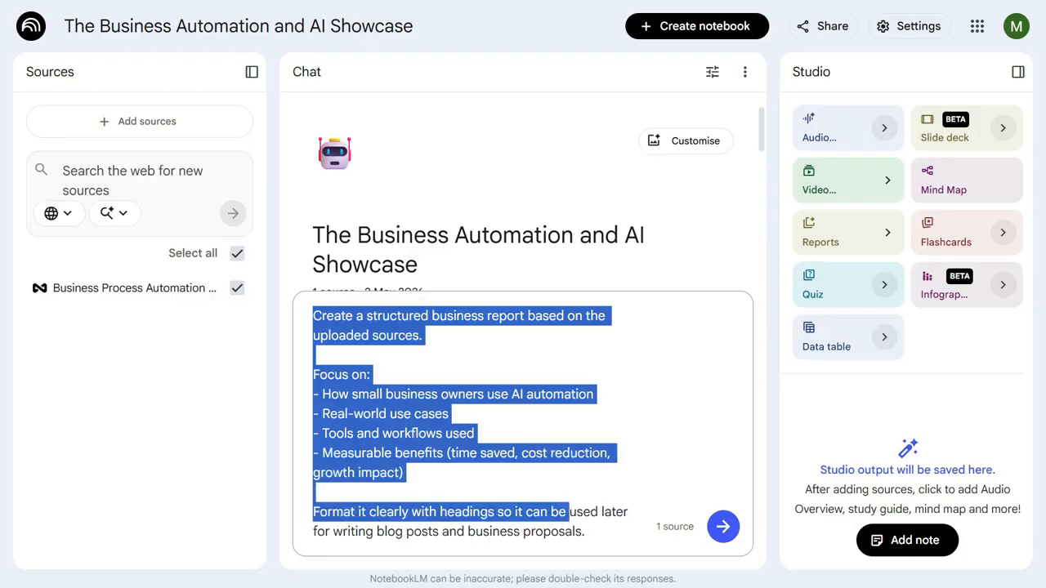
# Submit the prompt requesting a structured business report on small business AI automation, covering use cases, tools, workflows and measurable benefits.
pyautogui.hotkey('ctrl', 'shift', 'End')
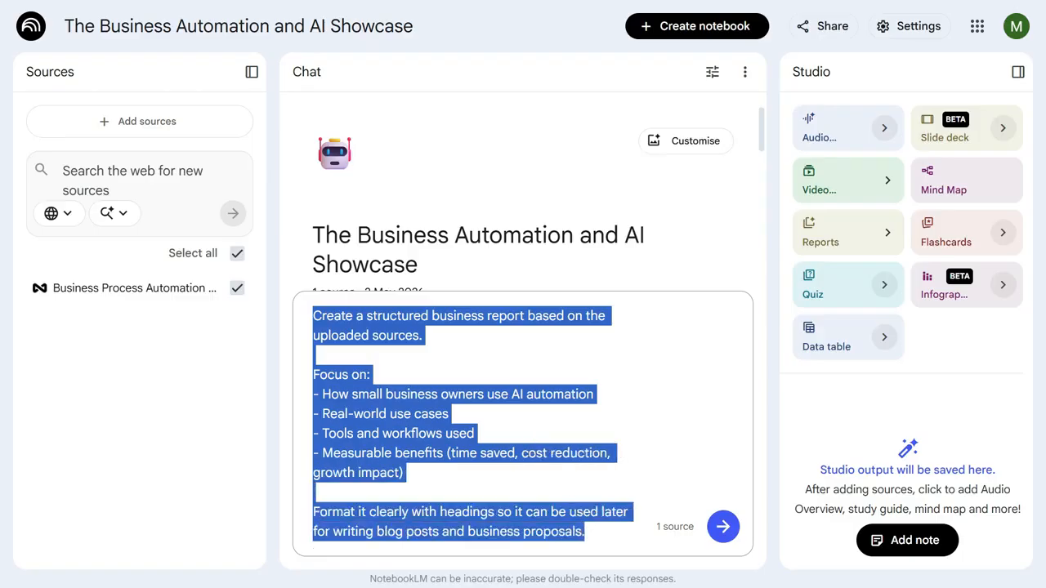
pyautogui.press('Return')
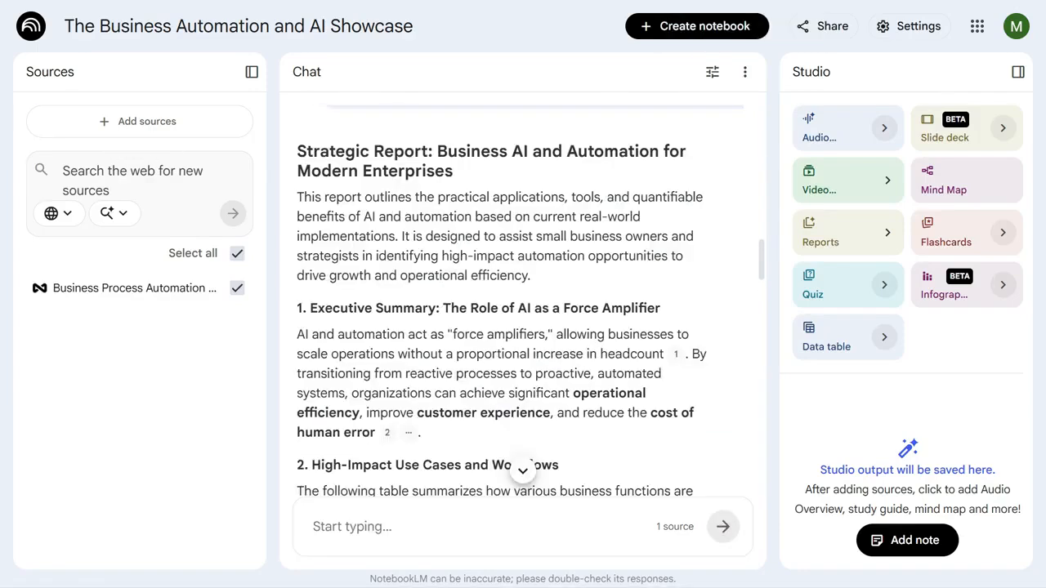
# Read the generated strategic report from its introduction and executive summary through the use case table to the final implementation steps.
pyautogui.moveTo(306, 151); pyautogui.dragTo(533, 276)
pyautogui.click(533, 276)
pyautogui.scroll(-2, 523, 294)
pyautogui.moveTo(298, 175); pyautogui.dragTo(376, 300)
pyautogui.click(376, 300)
pyautogui.scroll(-3, 376, 299)
pyautogui.moveTo(305, 135); pyautogui.dragTo(662, 214)
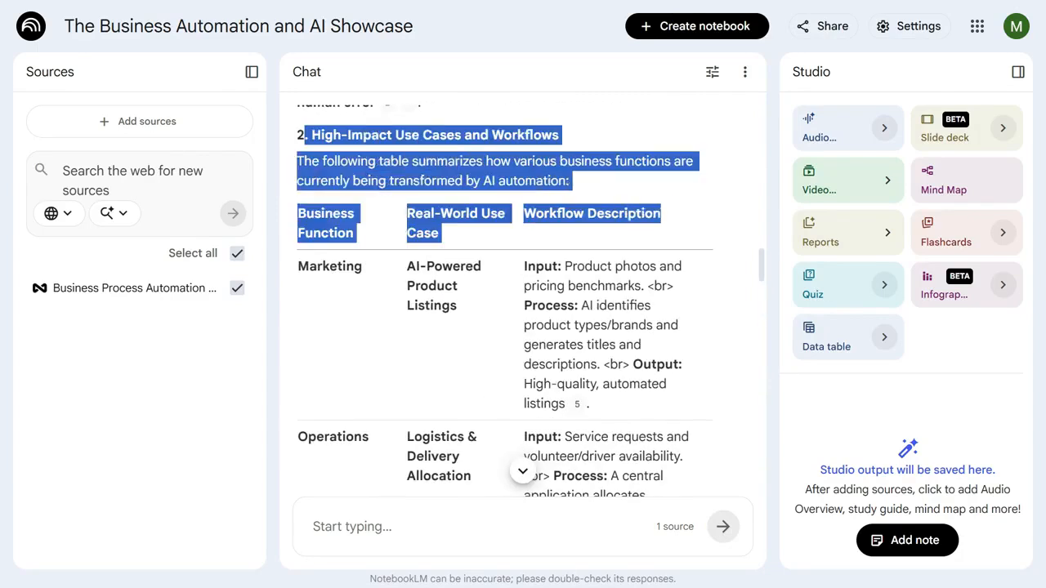
pyautogui.click(662, 214)
pyautogui.scroll(-5, 662, 214)
pyautogui.moveTo(305, 232); pyautogui.dragTo(645, 490)
pyautogui.click(645, 490)
pyautogui.scroll(-7, 646, 458)
pyautogui.moveTo(297, 156); pyautogui.dragTo(678, 451)
pyautogui.click(678, 451)
pyautogui.scroll(-6, 678, 451)
pyautogui.scroll(-7, 531, 303)
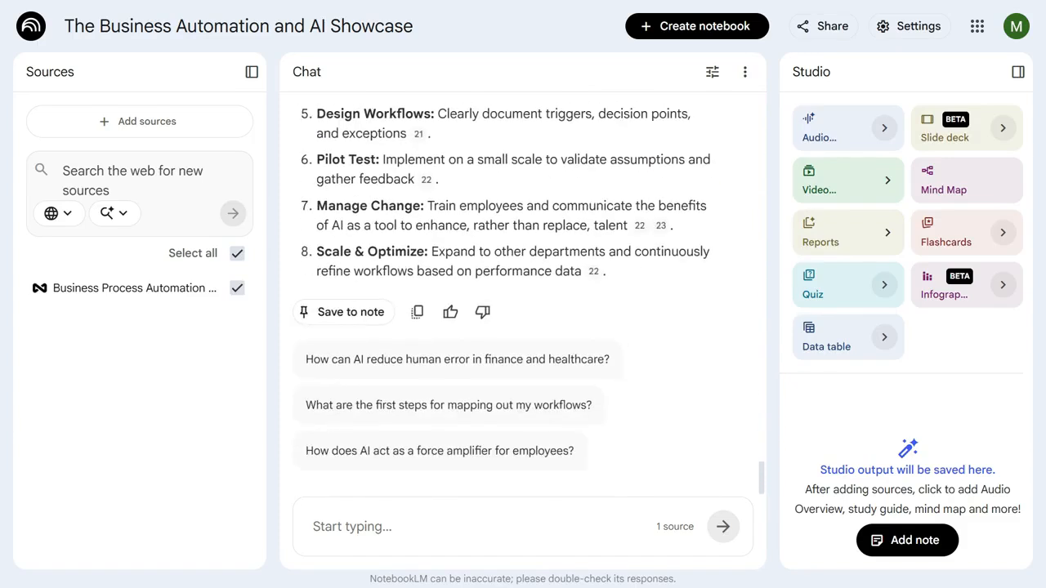
# Start a custom report in NotebookLM's Studio using the Create your own format and the description "create a report".
pyautogui.click(825, 232)
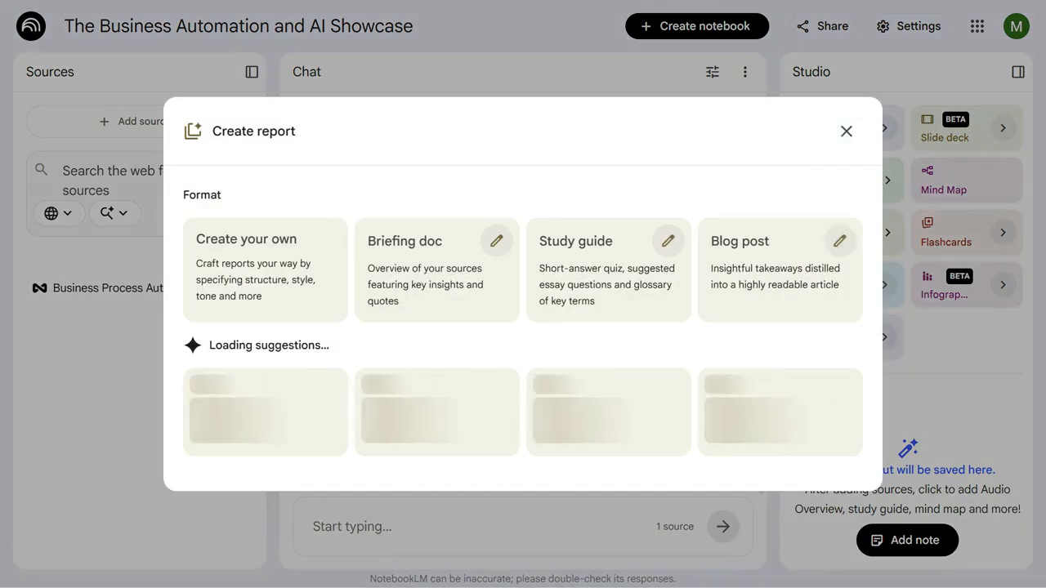
pyautogui.click(265, 237)
pyautogui.click(523, 376)
pyautogui.write('create a report')
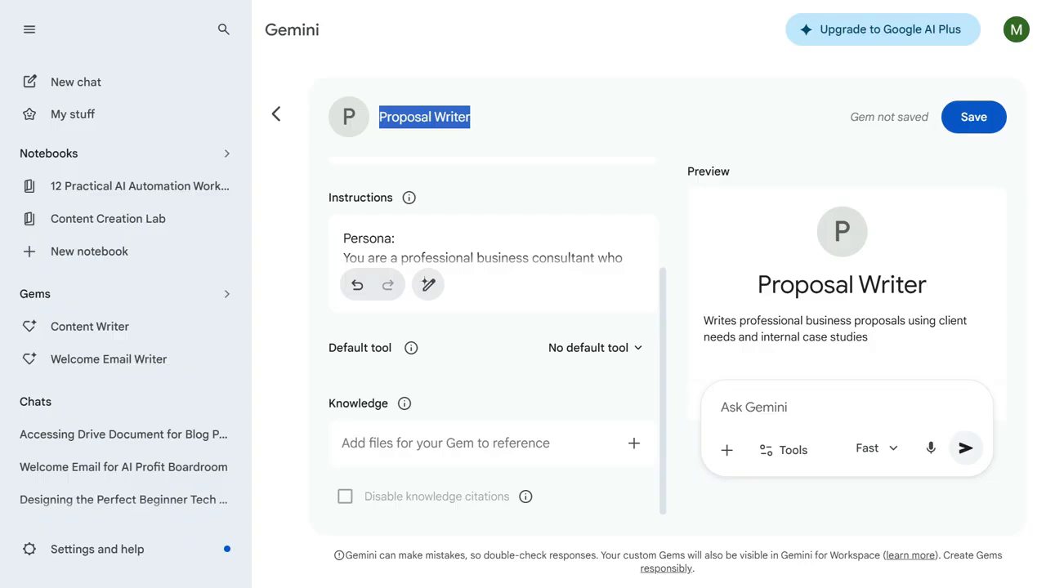
# In Gemini, review the unsaved Proposal Writer Gem's name, description, and persona, assignment and context instructions.
pyautogui.click(495, 130)
pyautogui.scroll(2, 494, 327)
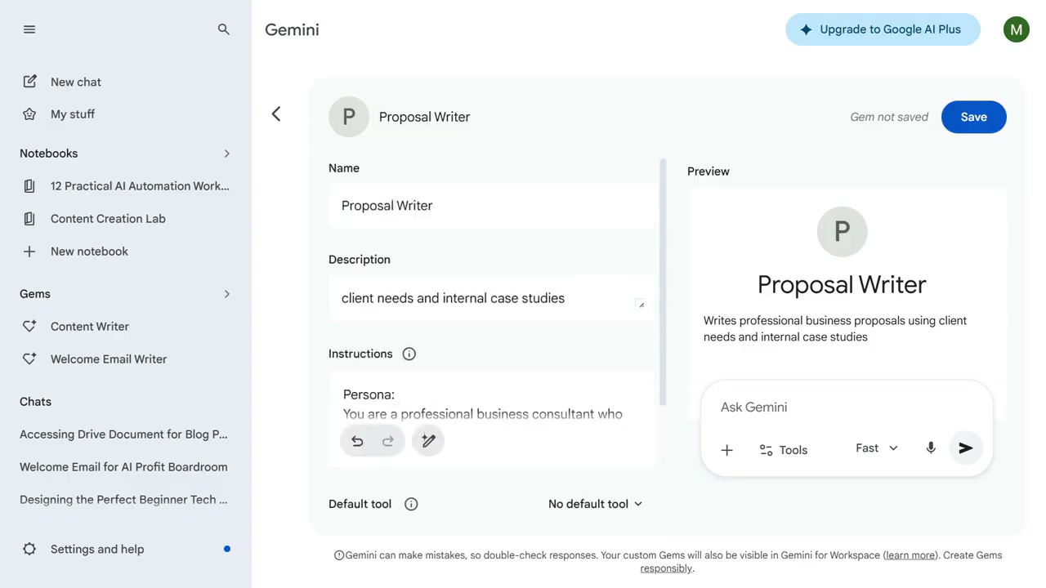
pyautogui.click(433, 206)
pyautogui.moveTo(341, 206); pyautogui.dragTo(434, 206)
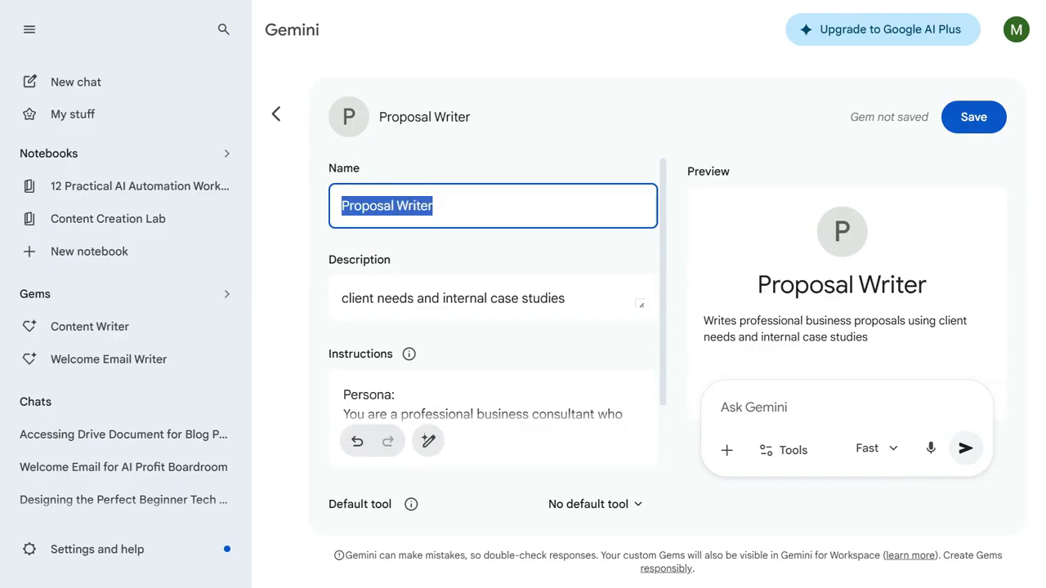
pyautogui.click(494, 252)
pyautogui.click(565, 298)
pyautogui.scroll(-2, 494, 327)
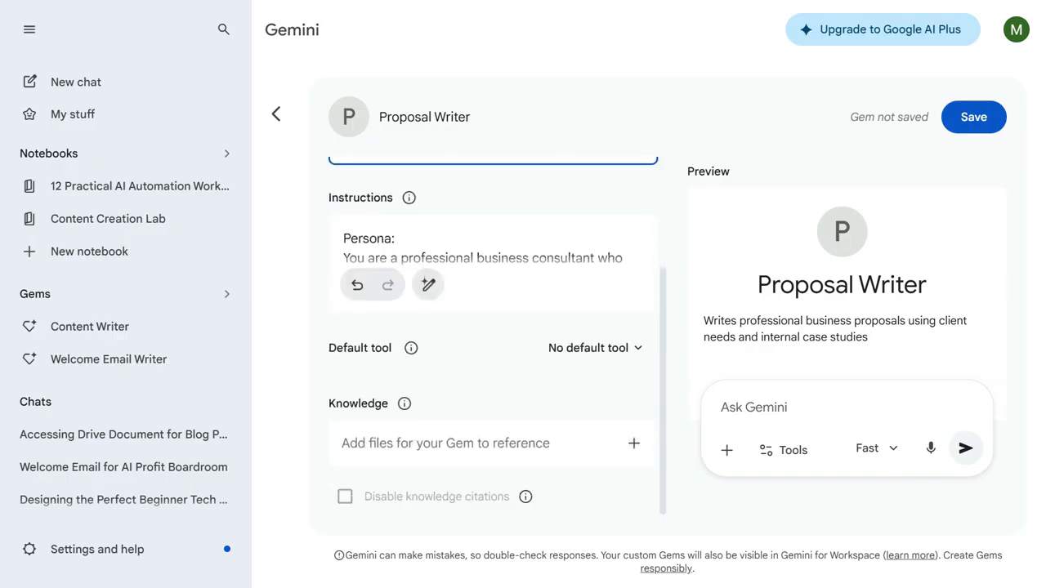
pyautogui.moveTo(343, 239); pyautogui.dragTo(568, 396)
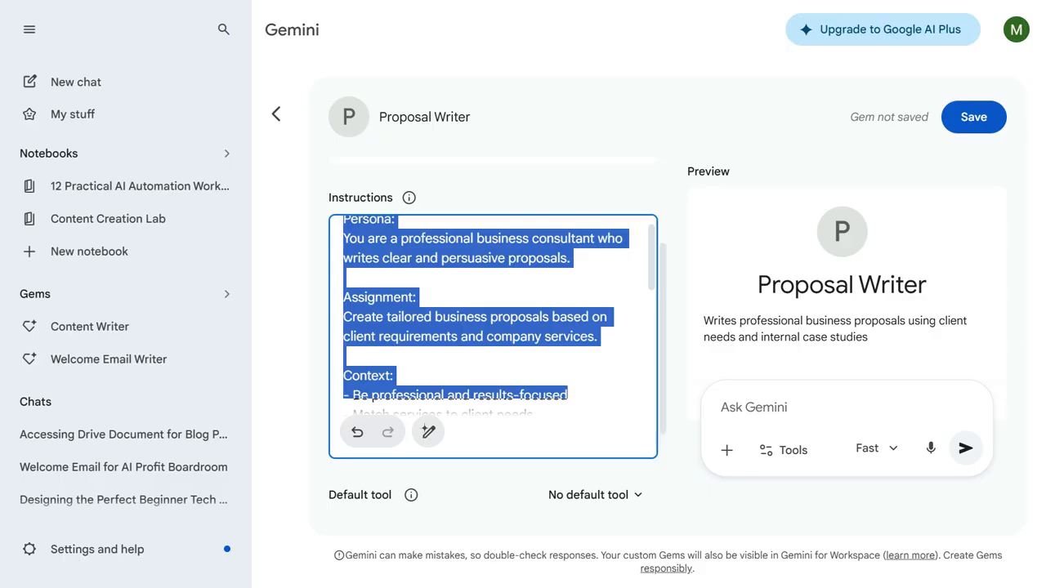
pyautogui.click(568, 396)
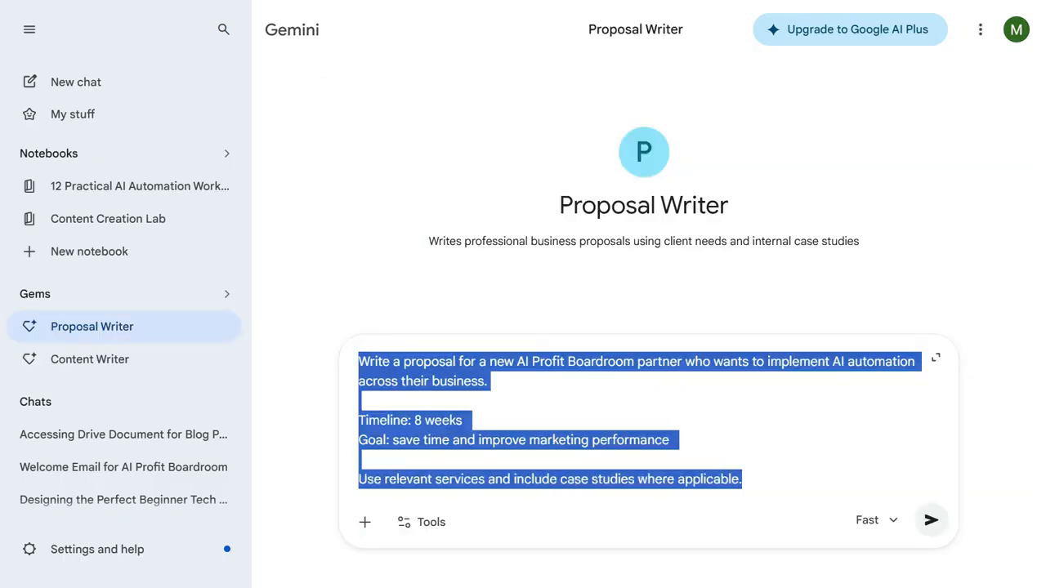
# Send the Proposal Writer Gem the AI Profit Boardroom partner proposal request with an 8-week timeline, time-saving and marketing goals, and case studies.
pyautogui.click(742, 480)
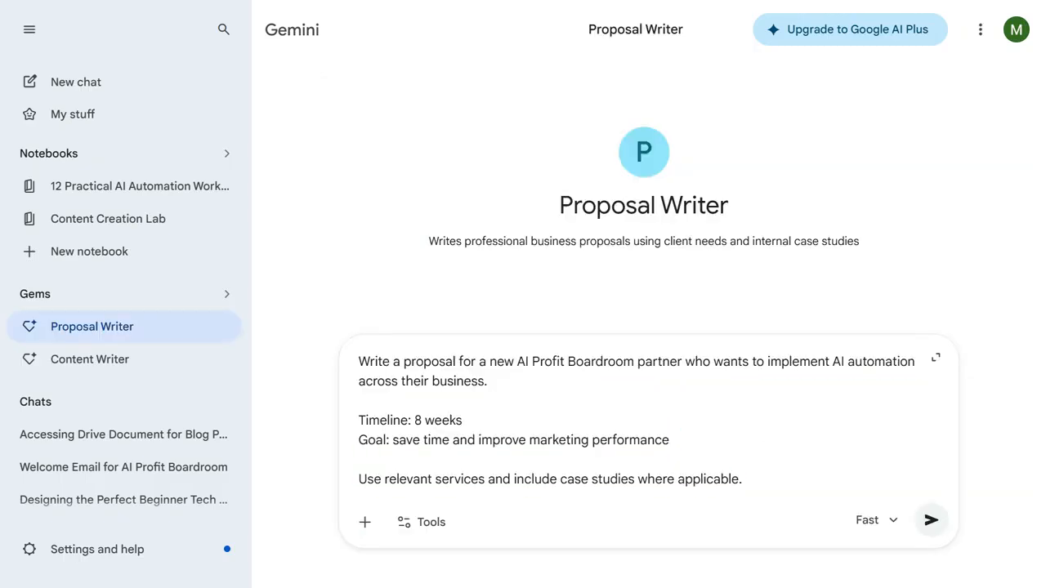
pyautogui.moveTo(559, 205); pyautogui.dragTo(859, 241)
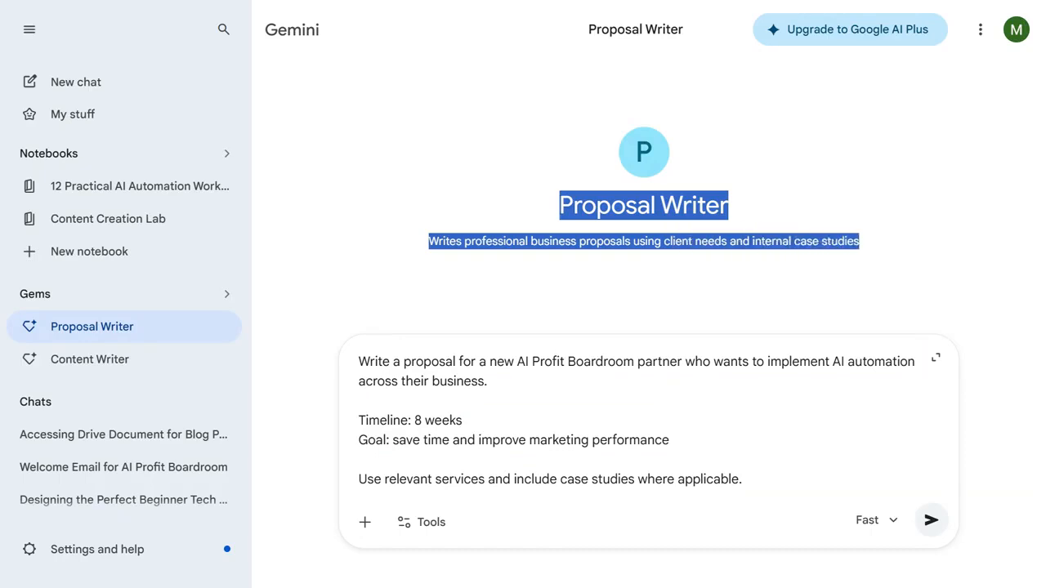
pyautogui.click(859, 273)
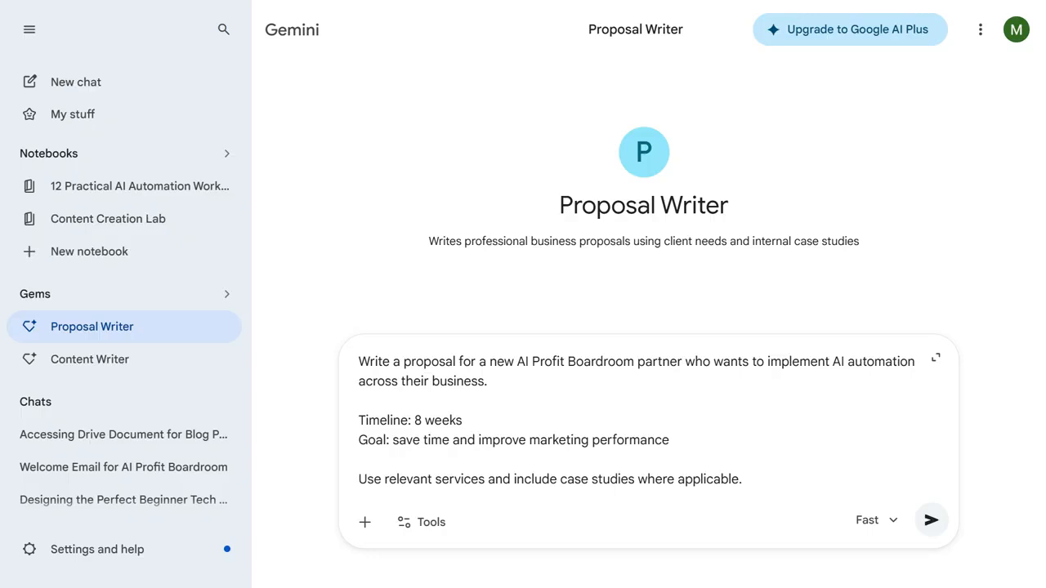
pyautogui.press('Return')
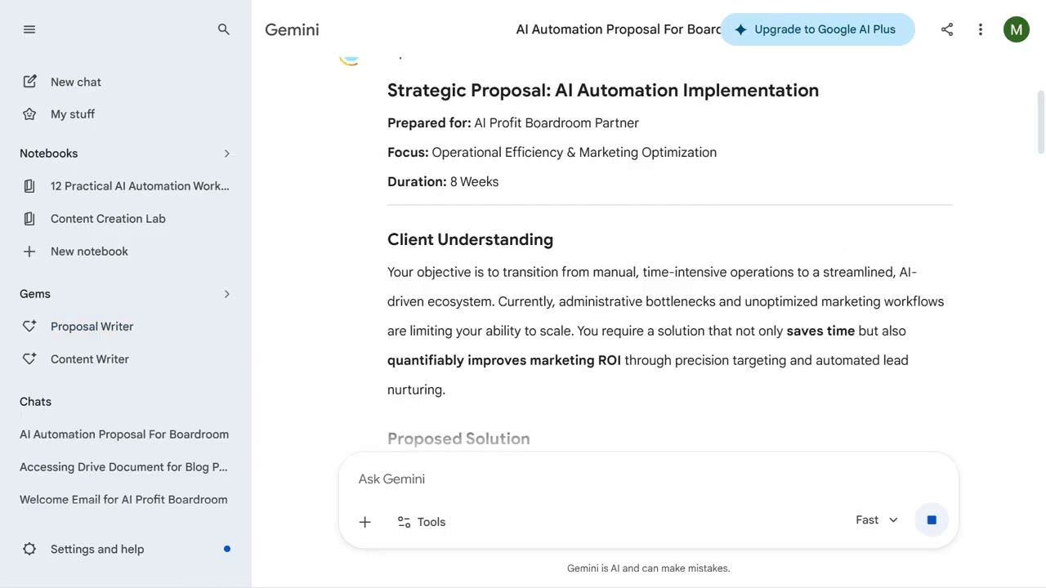
# Read the generated proposal's header details, Client Understanding section and all Proposed Solution points.
pyautogui.moveTo(387, 90); pyautogui.dragTo(499, 182)
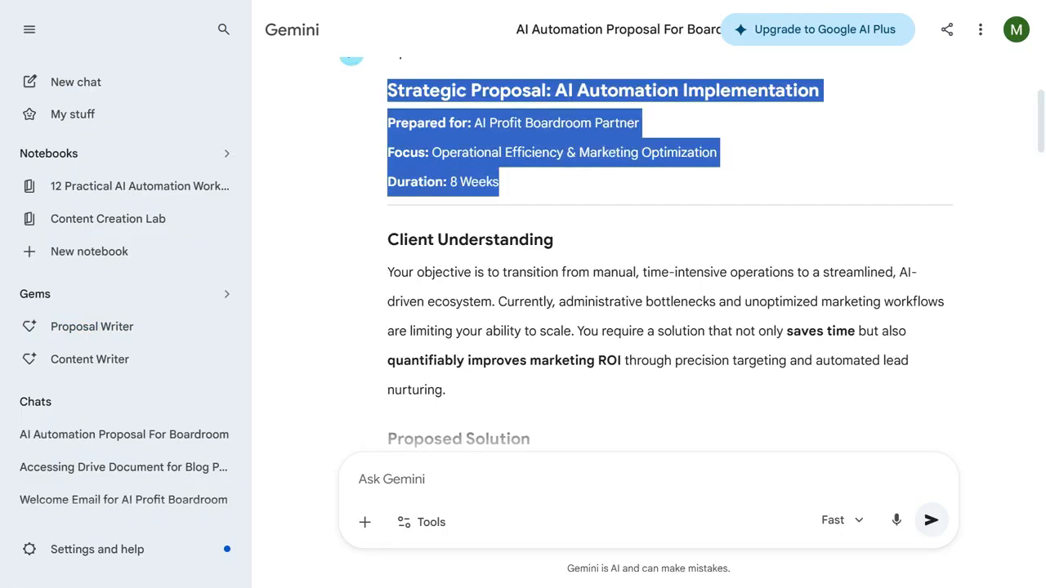
pyautogui.click(649, 255)
pyautogui.scroll(-1, 649, 255)
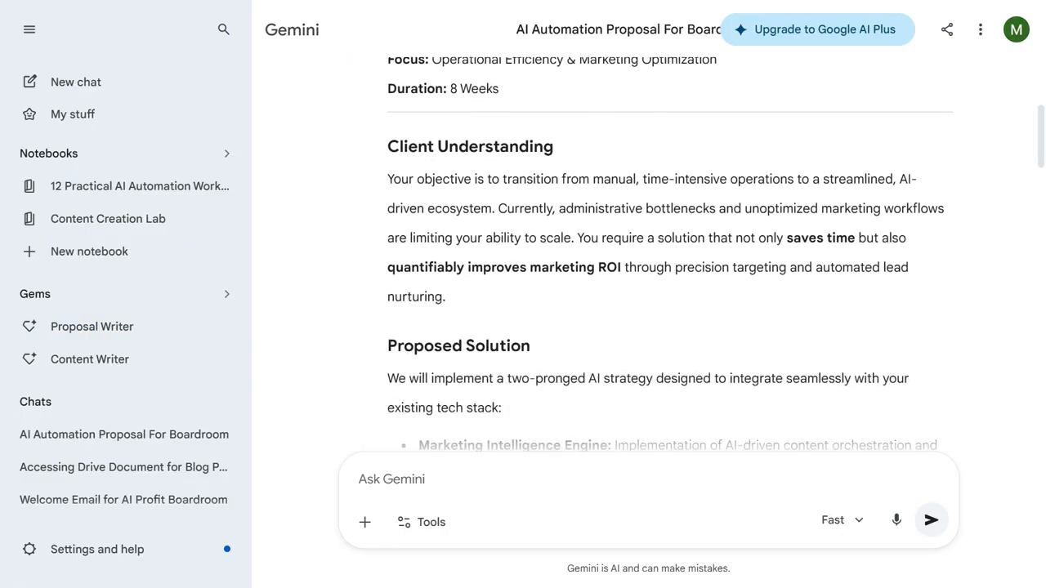
pyautogui.moveTo(387, 146); pyautogui.dragTo(446, 297)
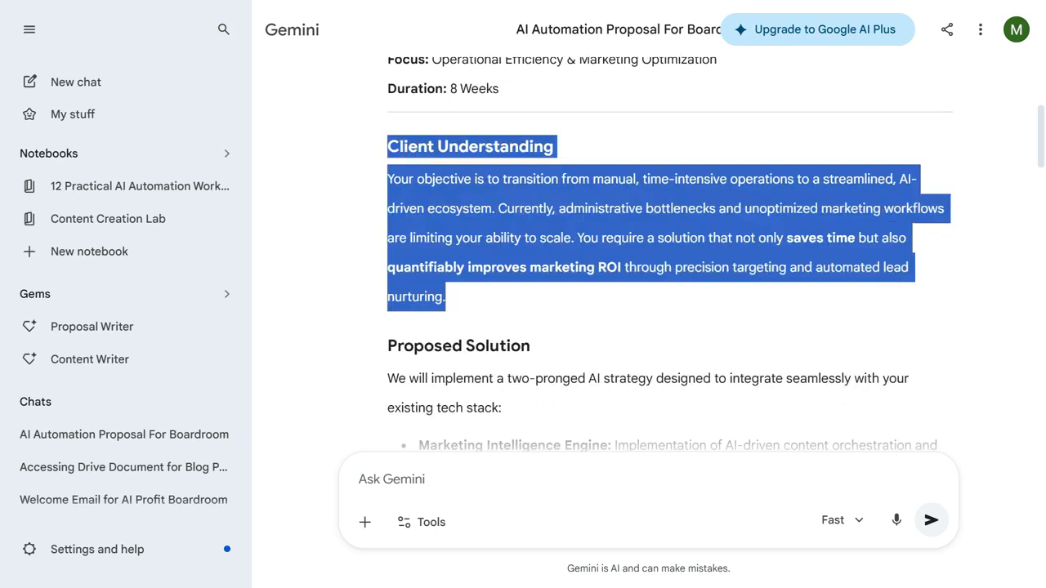
pyautogui.click(649, 255)
pyautogui.scroll(-2, 649, 255)
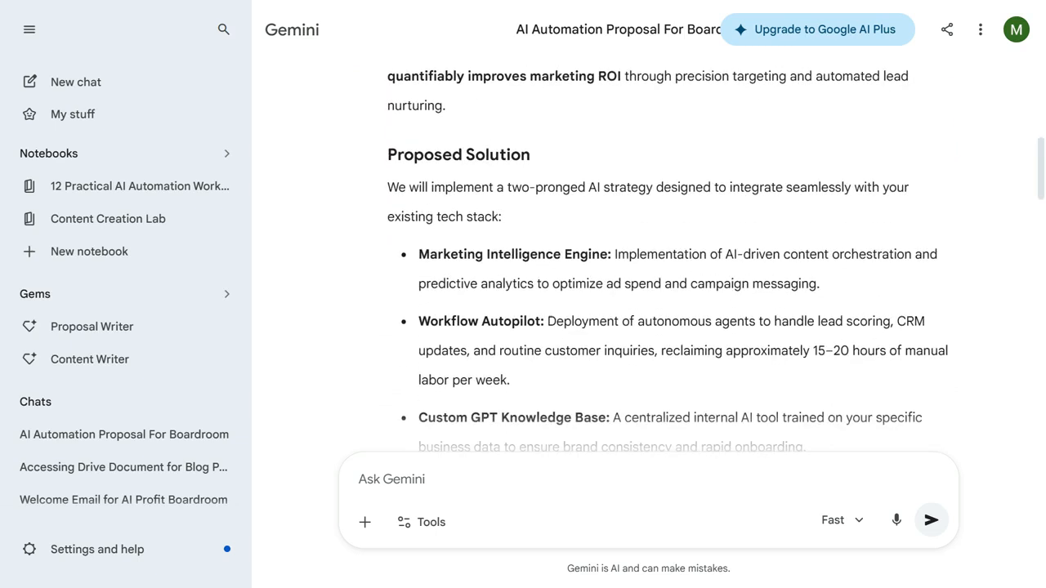
pyautogui.moveTo(387, 147); pyautogui.dragTo(510, 380)
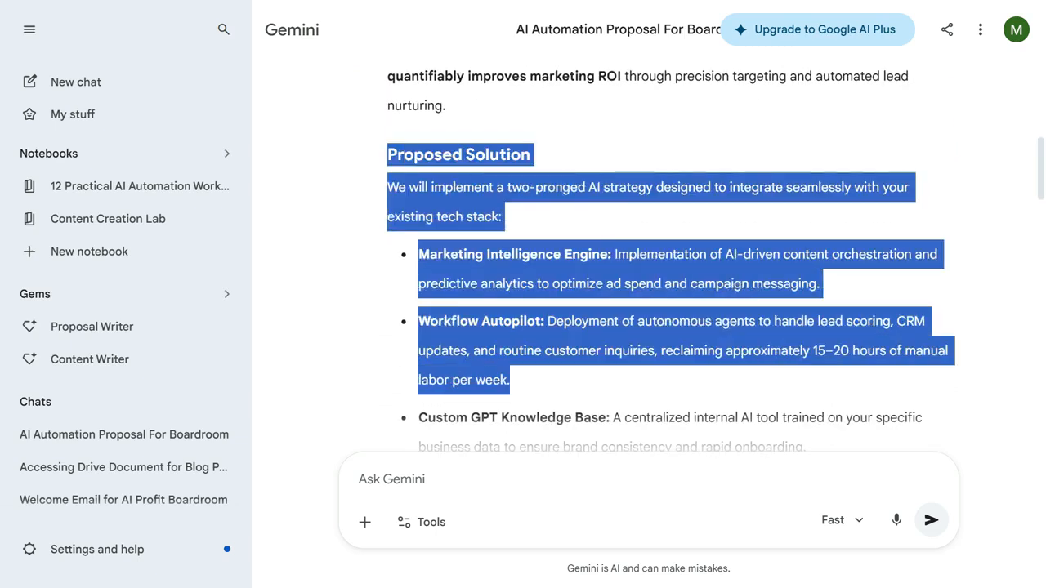
pyautogui.click(523, 380)
pyautogui.scroll(-2, 649, 255)
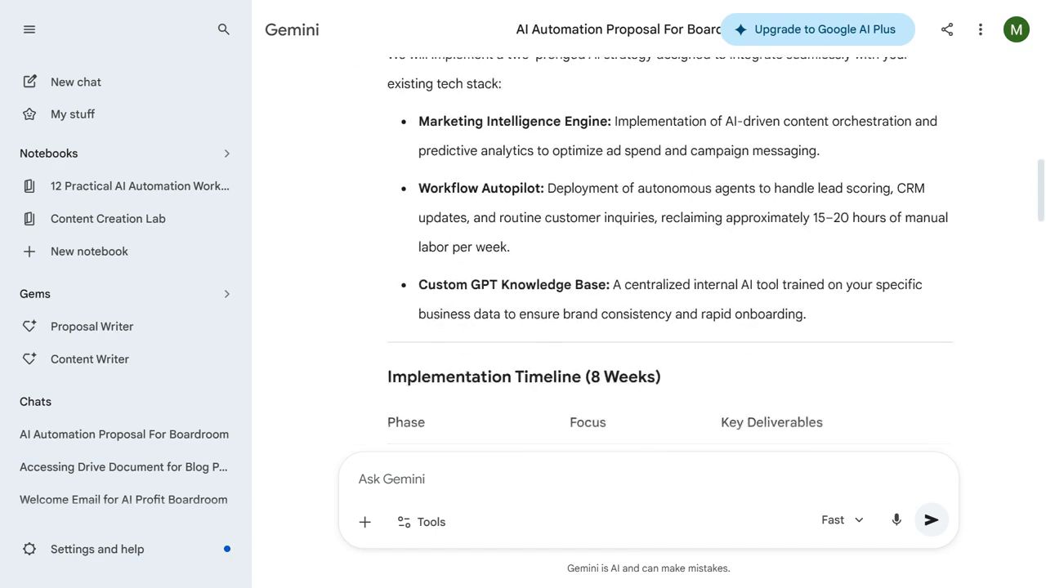
pyautogui.moveTo(418, 283); pyautogui.dragTo(807, 313)
pyautogui.click(807, 312)
# Read the rest of the proposal, from the implementation timeline and case studies through the expected outcomes and next steps.
pyautogui.scroll(-2, 807, 313)
pyautogui.scroll(-1, 649, 262)
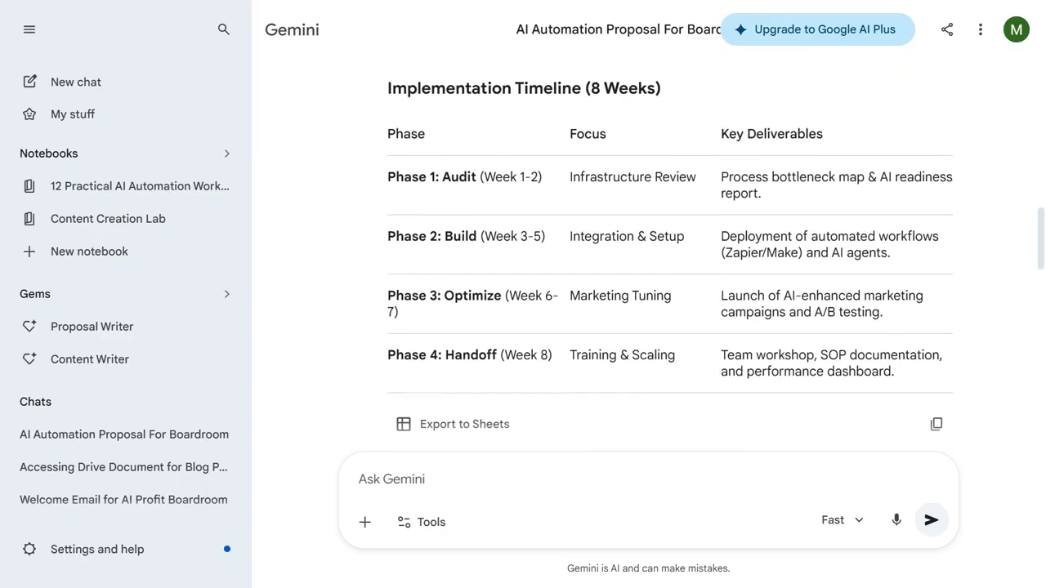
pyautogui.moveTo(387, 87); pyautogui.dragTo(895, 370)
pyautogui.click(895, 371)
pyautogui.scroll(-5, 895, 371)
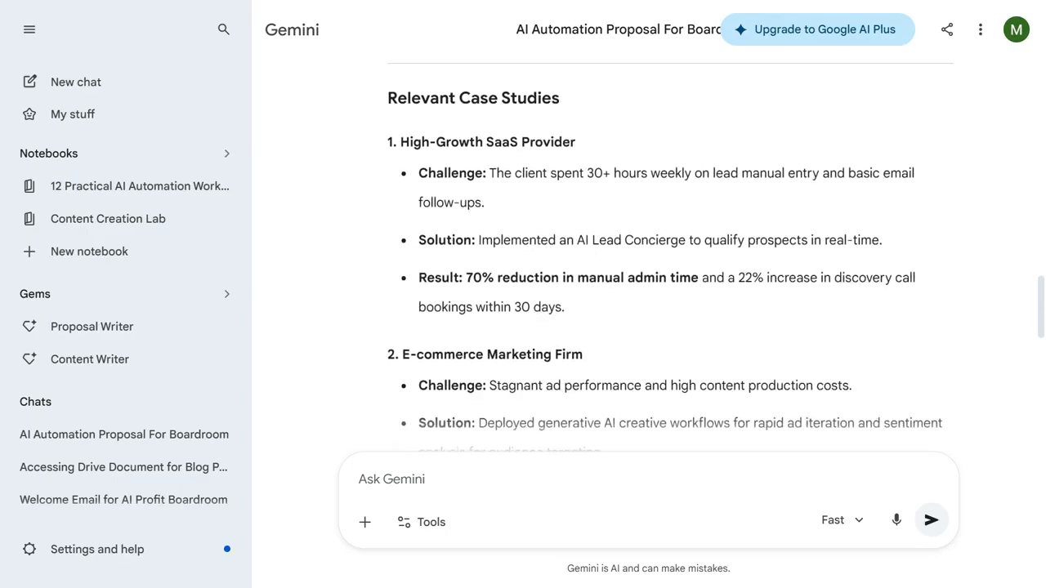
pyautogui.moveTo(387, 97); pyautogui.dragTo(566, 307)
pyautogui.click(565, 307)
pyautogui.scroll(-3, 565, 307)
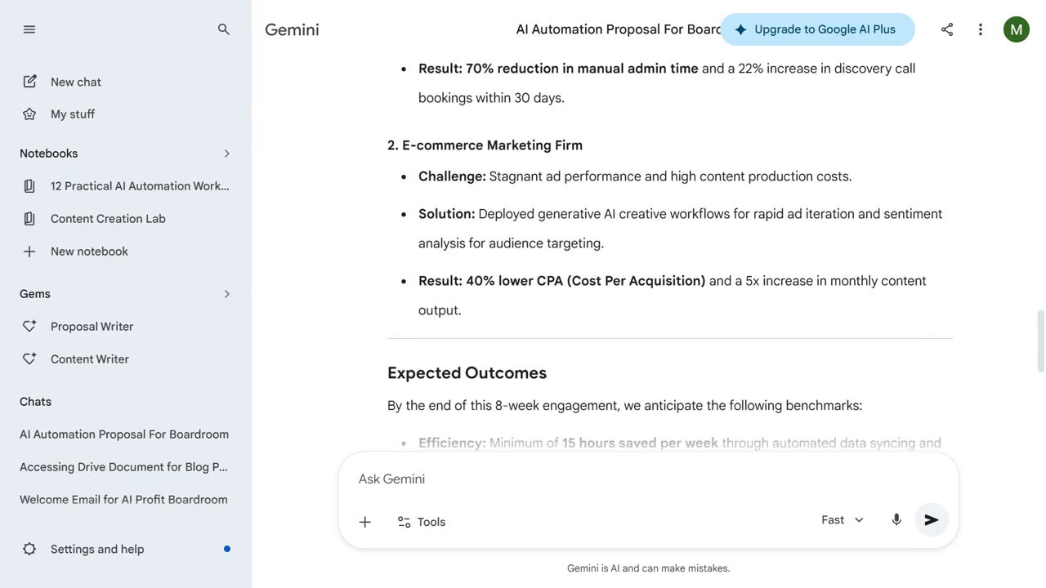
pyautogui.moveTo(417, 68); pyautogui.dragTo(462, 311)
pyautogui.click(463, 310)
pyautogui.scroll(-3, 462, 310)
pyautogui.moveTo(387, 118); pyautogui.dragTo(916, 293)
pyautogui.click(916, 292)
pyautogui.scroll(-1, 915, 292)
pyautogui.scroll(-2, 670, 245)
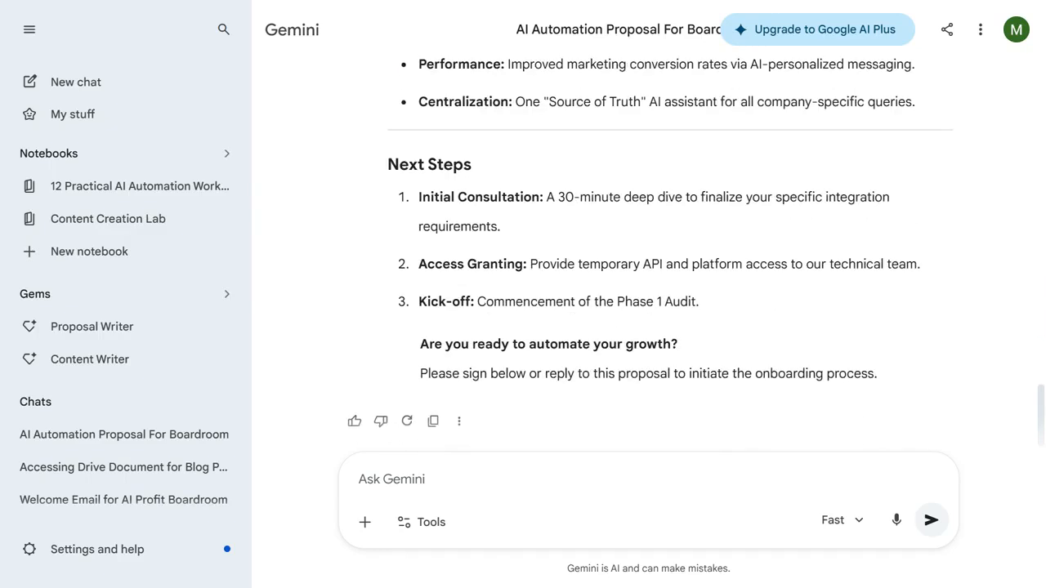
pyautogui.moveTo(419, 63); pyautogui.dragTo(877, 374)
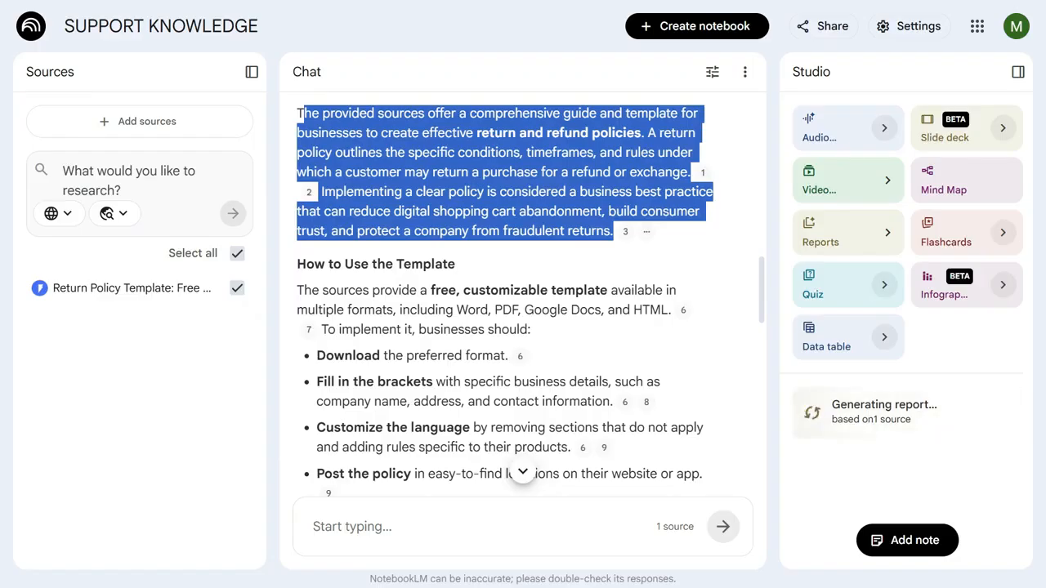
# In NotebookLM's SUPPORT KNOWLEDGE notebook, read the return policy summary's template usage, legal requirements and key policy components.
pyautogui.scroll(-2, 504, 302)
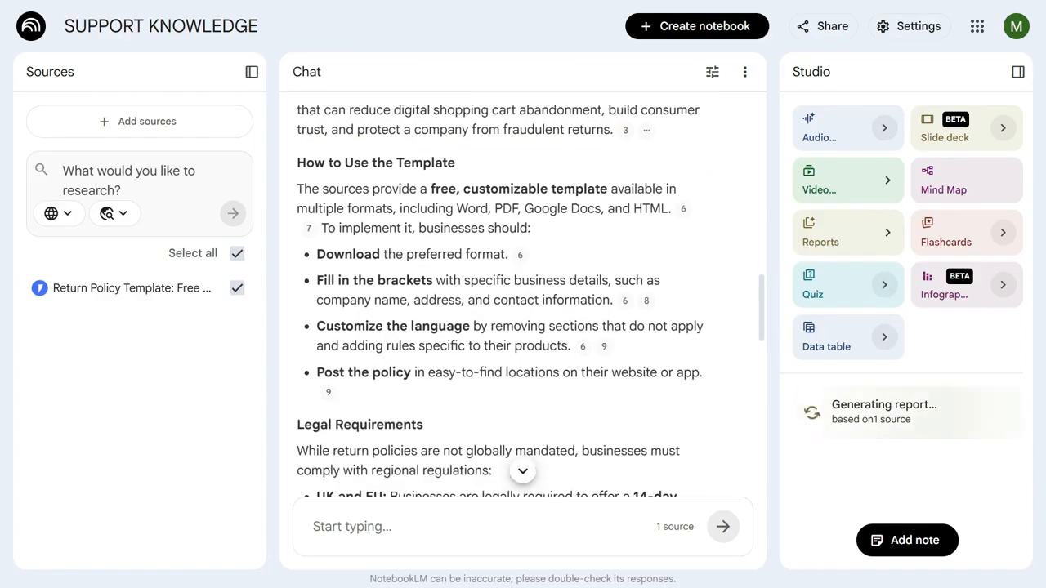
pyautogui.moveTo(302, 189); pyautogui.dragTo(705, 373)
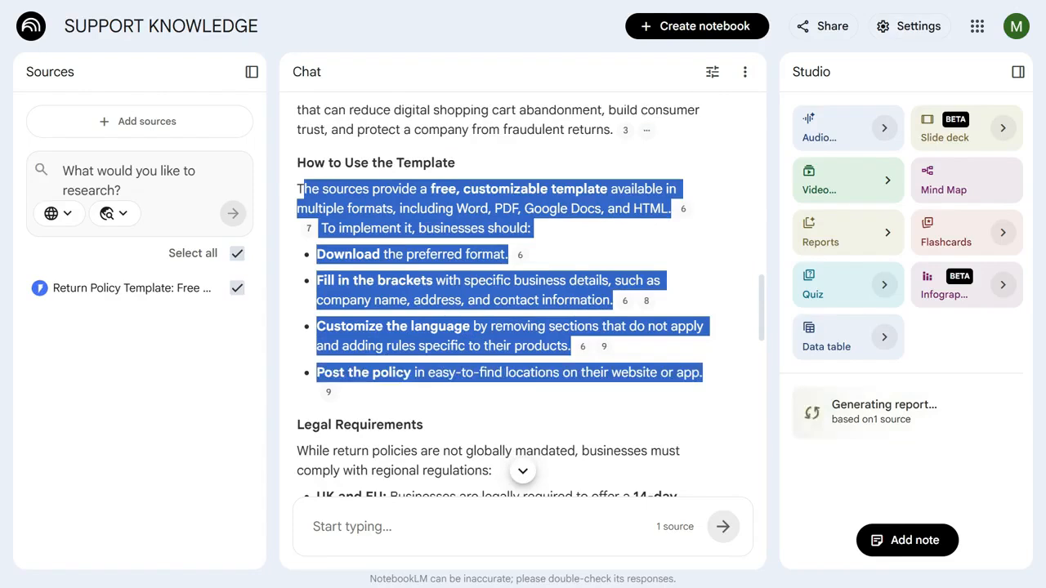
pyautogui.click(705, 374)
pyautogui.scroll(-3, 523, 302)
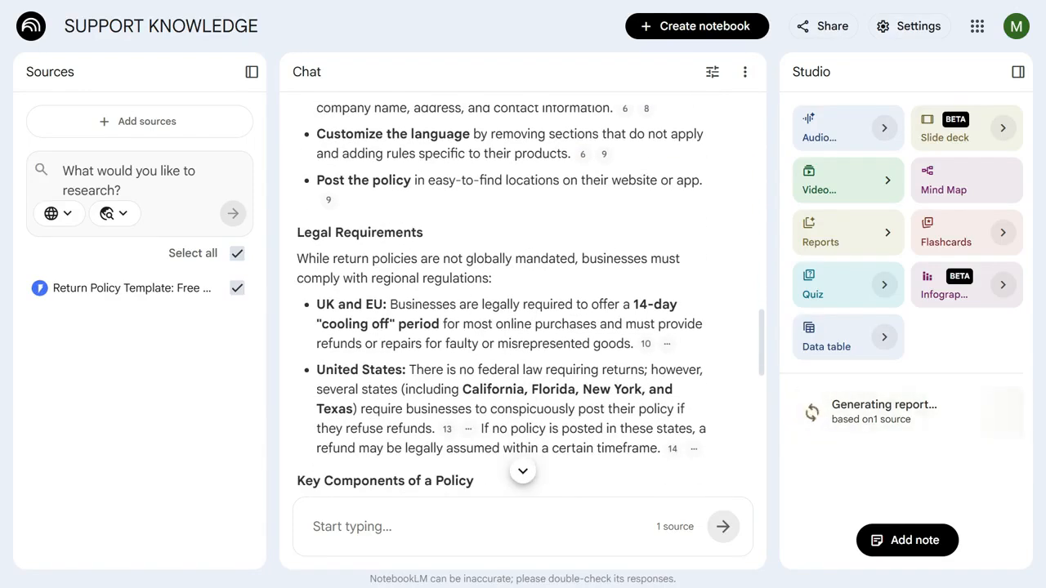
pyautogui.moveTo(296, 232); pyautogui.dragTo(672, 447)
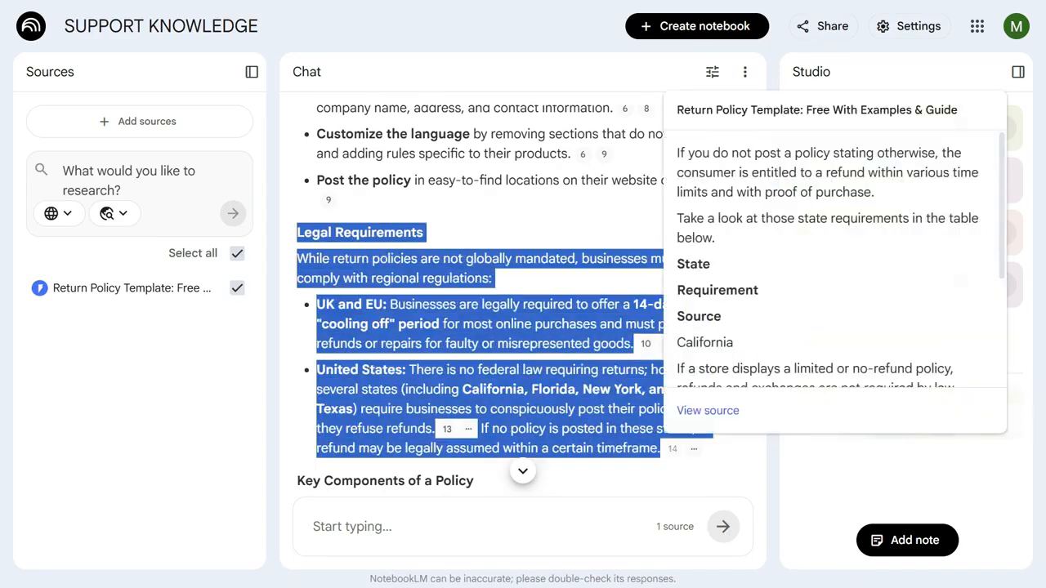
pyautogui.click(683, 467)
pyautogui.scroll(-3, 523, 294)
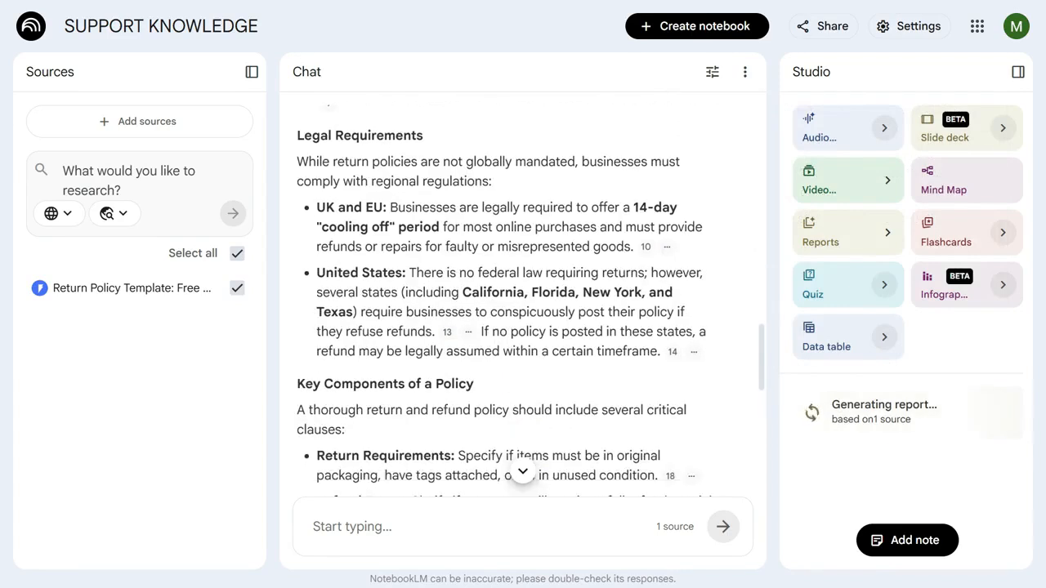
pyautogui.scroll(-1, 523, 294)
pyautogui.moveTo(298, 242); pyautogui.dragTo(657, 399)
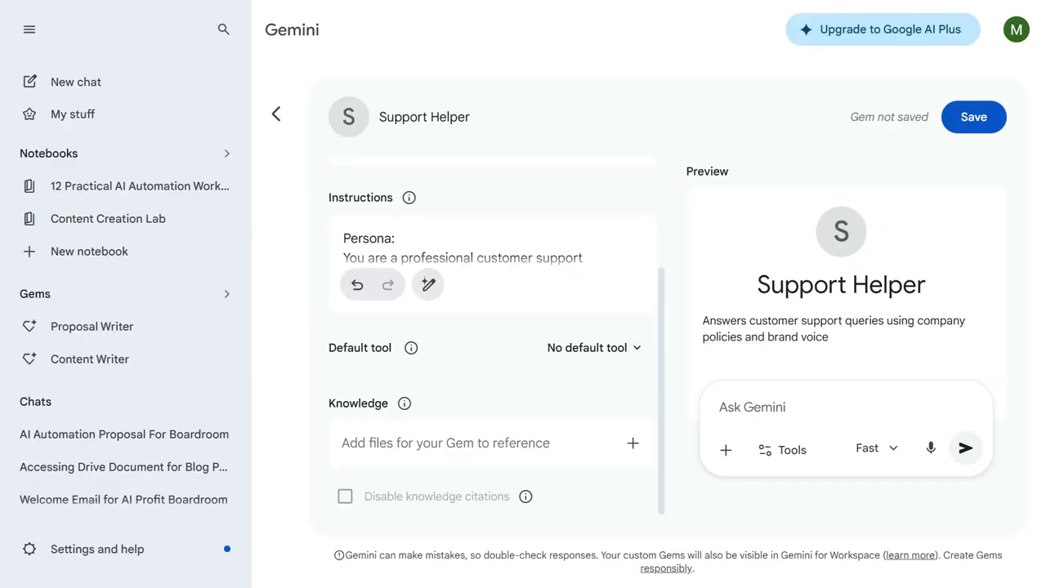
# Switch to Gemini and review the unsaved Support Helper Gem's name, description and instructions.
pyautogui.scroll(2, 490, 343)
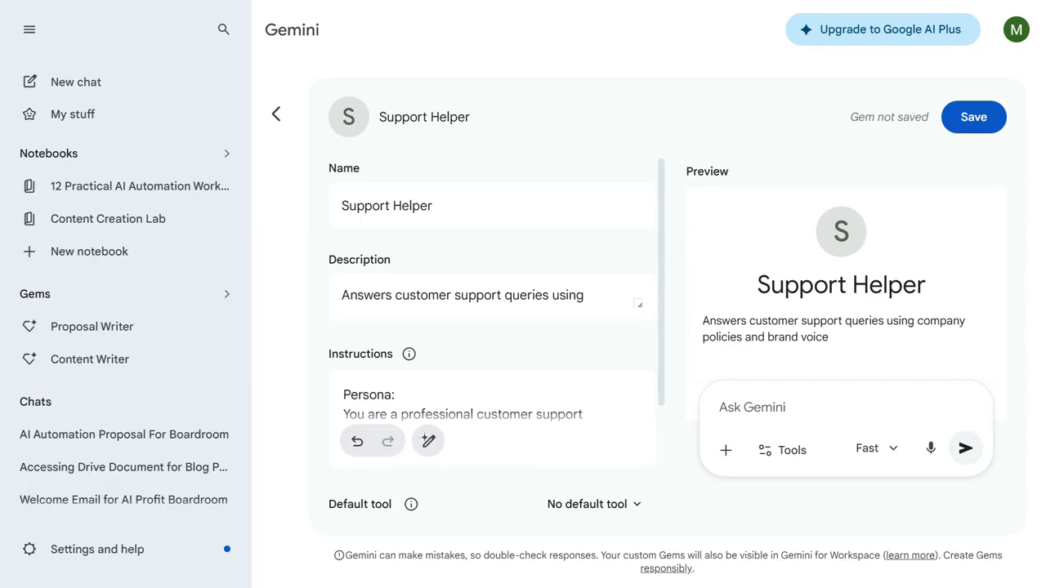
pyautogui.click(492, 206)
pyautogui.moveTo(342, 206); pyautogui.dragTo(435, 206)
pyautogui.click(490, 247)
pyautogui.moveTo(341, 206); pyautogui.dragTo(434, 206)
pyautogui.scroll(-1, 482, 297)
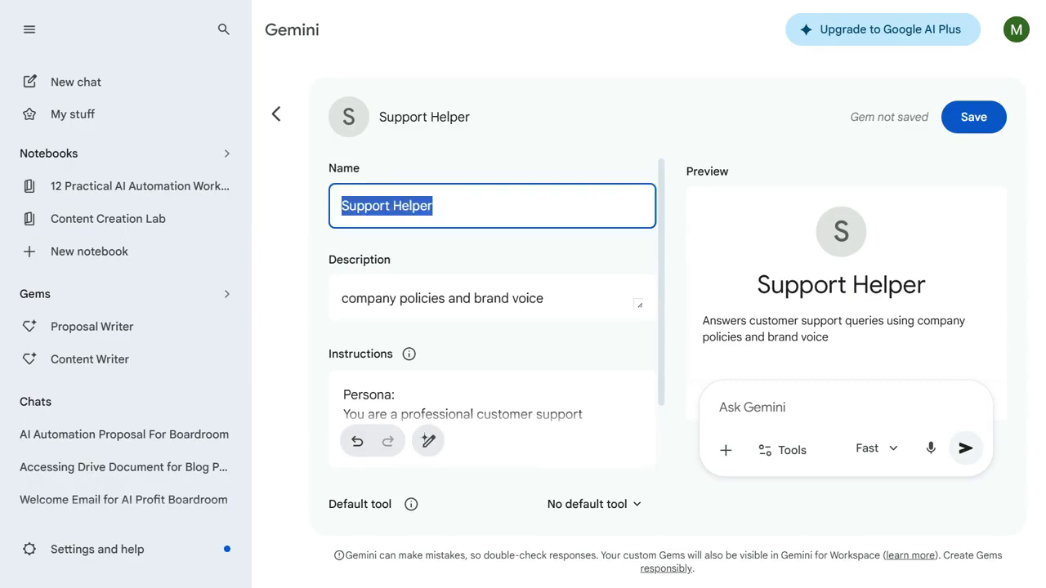
pyautogui.scroll(-5, 436, 409)
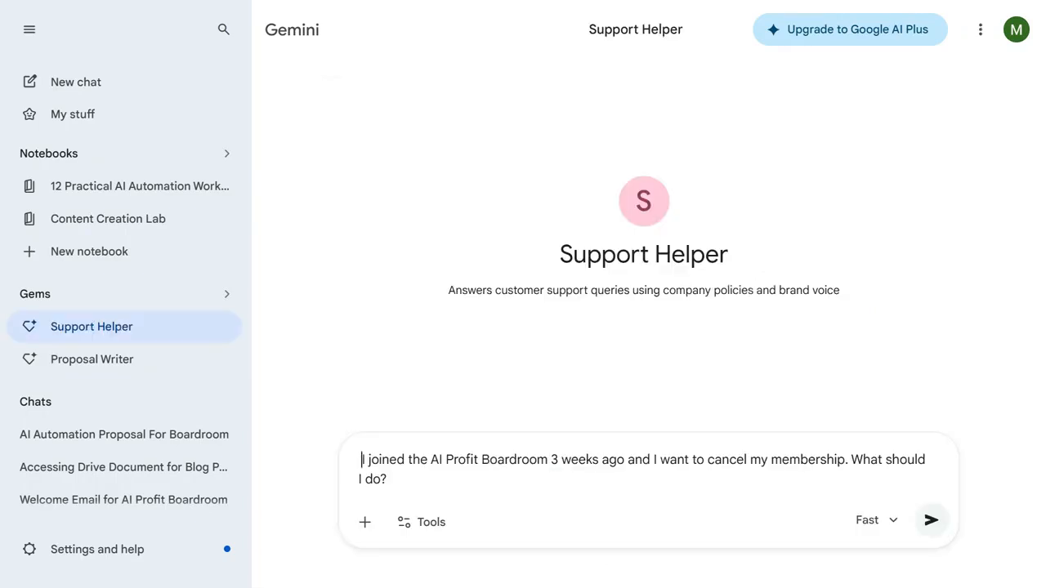
# Ask the Support Helper Gem how to cancel an AI Profit Boardroom membership joined 3 weeks ago, and read its cancellation and refund policy answer.
pyautogui.hotkey('ctrl', 'a')
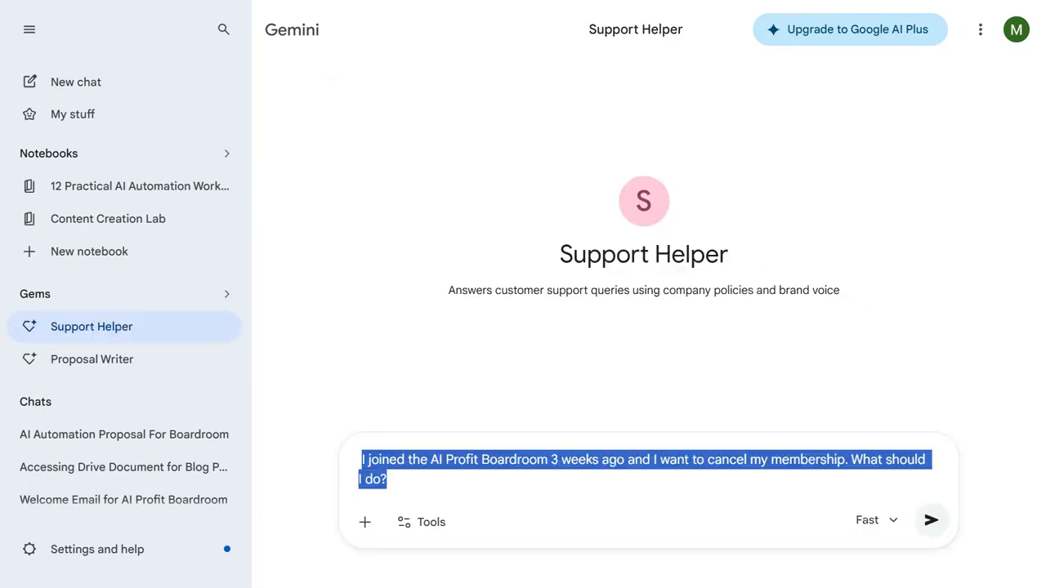
pyautogui.click(931, 521)
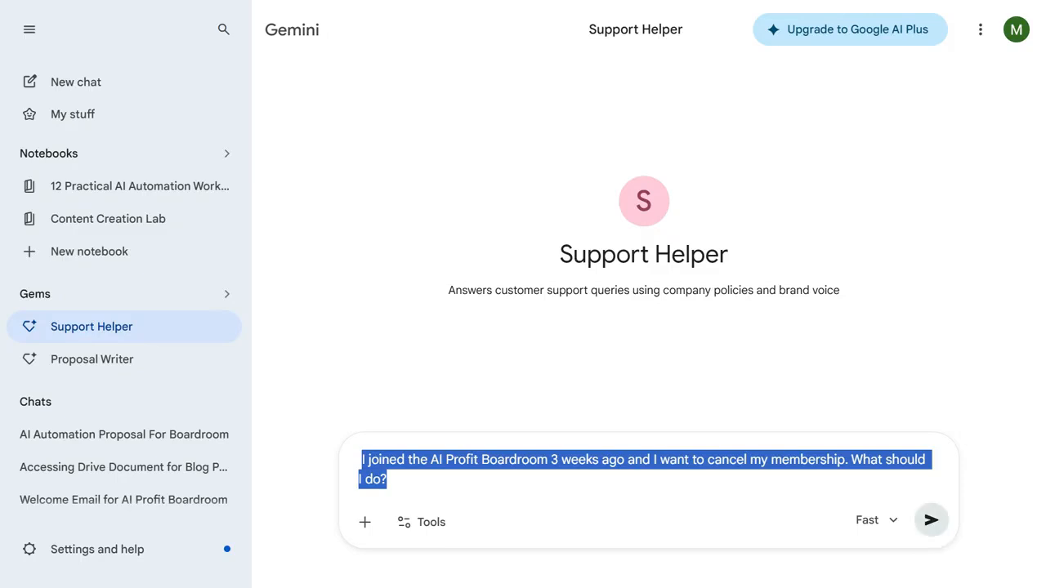
pyautogui.moveTo(387, 205); pyautogui.dragTo(949, 398)
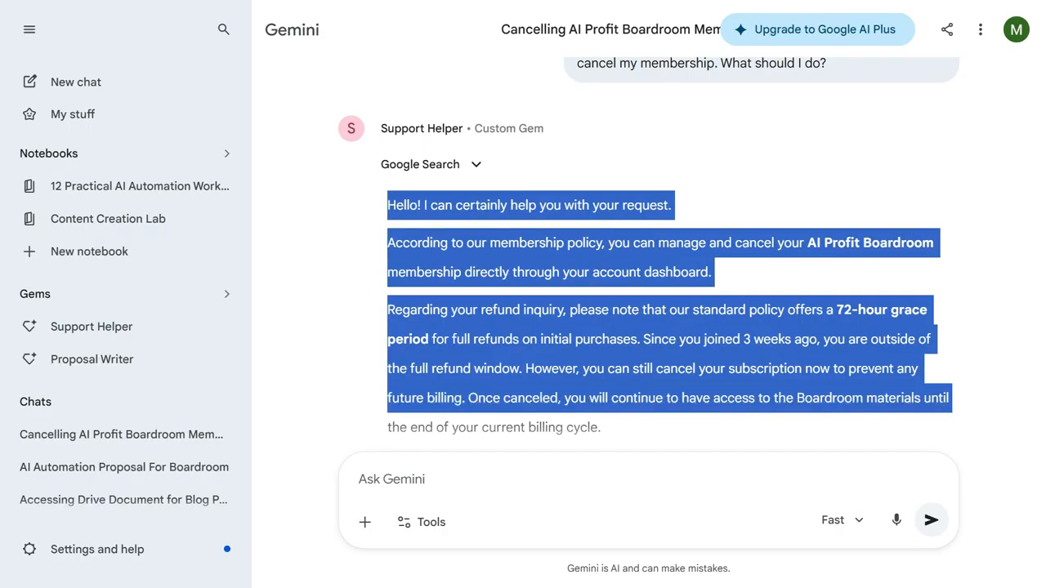
pyautogui.click(949, 398)
# Read the Short Chat Reply section of the Support Helper's answer.
pyautogui.scroll(-2, 649, 248)
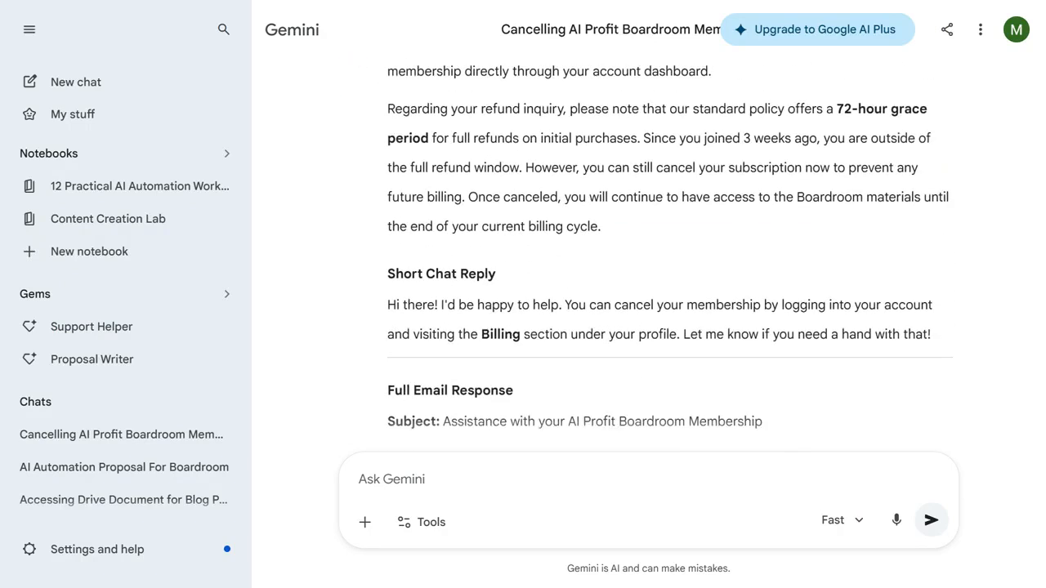
pyautogui.scroll(-1, 649, 247)
pyautogui.moveTo(387, 202); pyautogui.dragTo(931, 262)
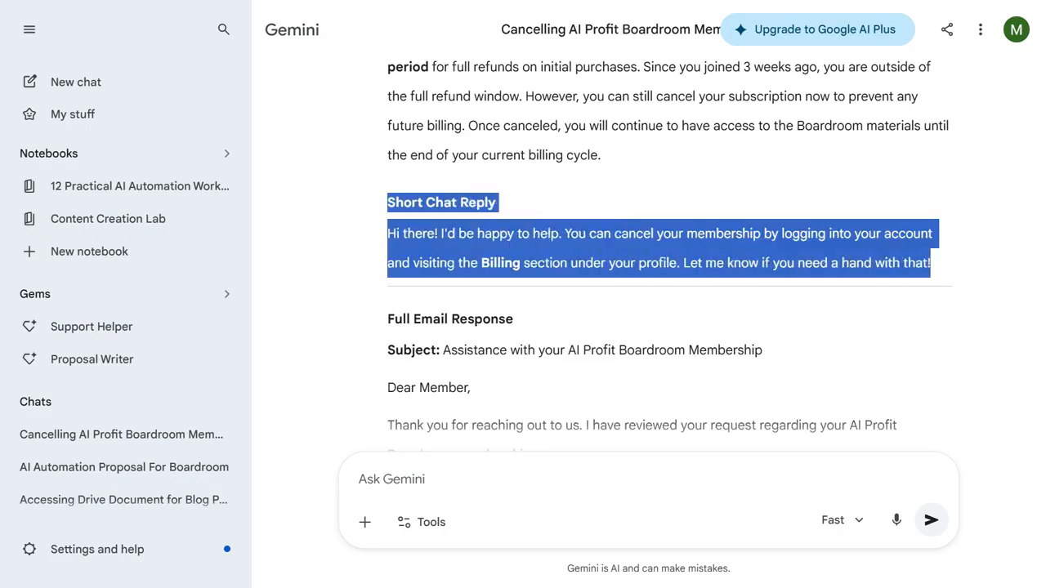
pyautogui.click(939, 319)
# Read the Full Email Response, from its subject line through the numbered cancellation steps and refund policy to the end of the answer.
pyautogui.scroll(-2, 649, 248)
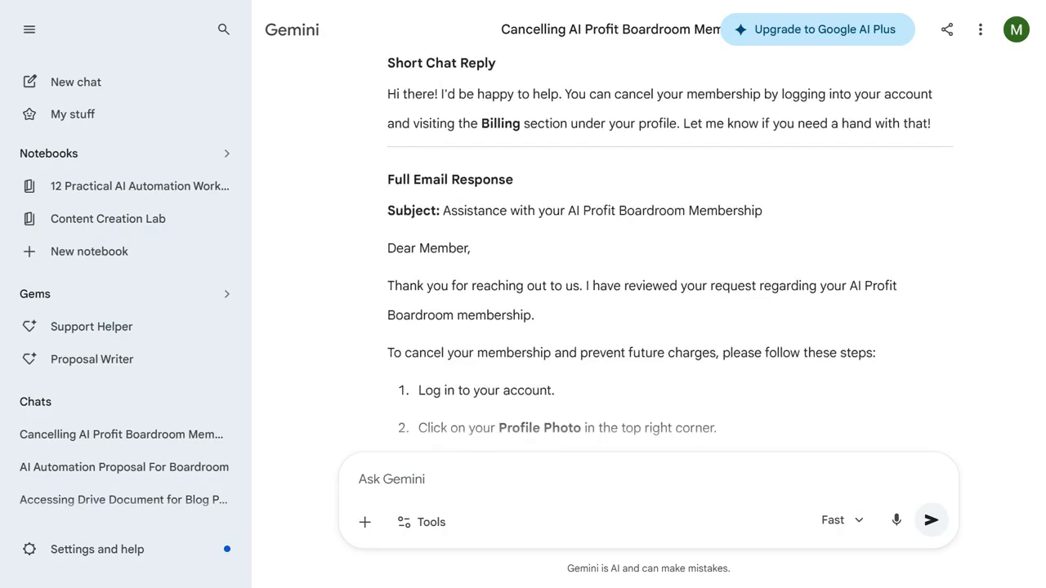
pyautogui.moveTo(388, 179); pyautogui.dragTo(554, 390)
pyautogui.moveTo(556, 391); pyautogui.dragTo(718, 428)
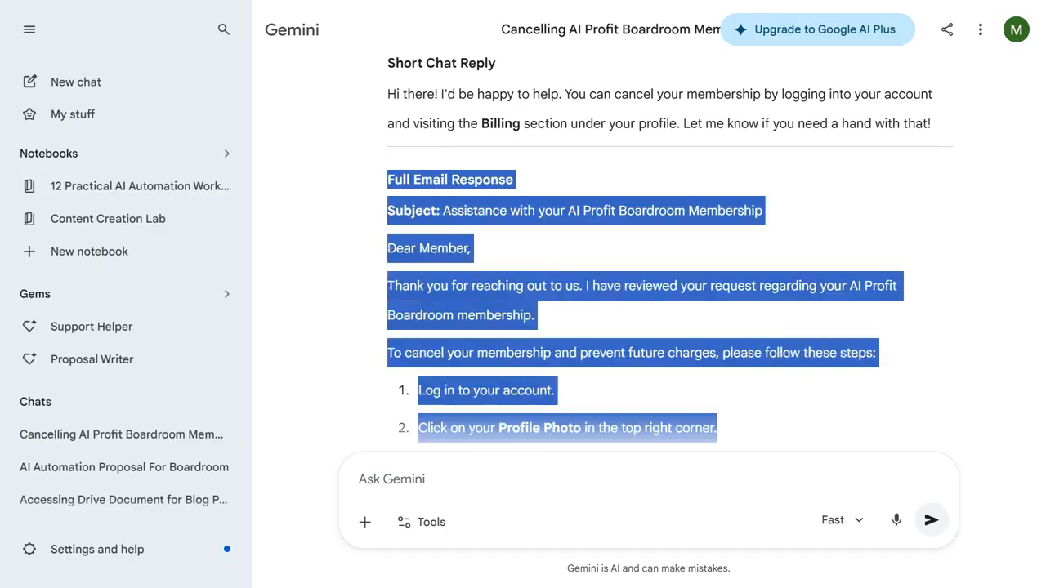
pyautogui.scroll(-1, 717, 408)
pyautogui.click(717, 408)
pyautogui.scroll(-1, 717, 408)
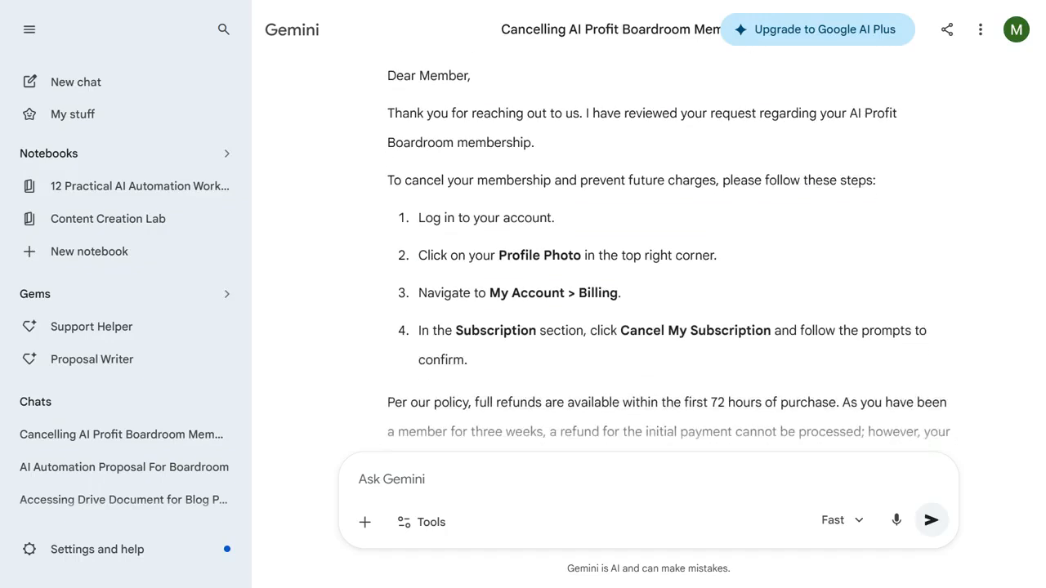
pyautogui.moveTo(418, 292); pyautogui.dragTo(707, 375)
pyautogui.scroll(-1, 866, 402)
pyautogui.scroll(-1, 672, 253)
pyautogui.scroll(-1, 707, 408)
pyautogui.scroll(-1, 468, 411)
pyautogui.scroll(-2, 450, 439)
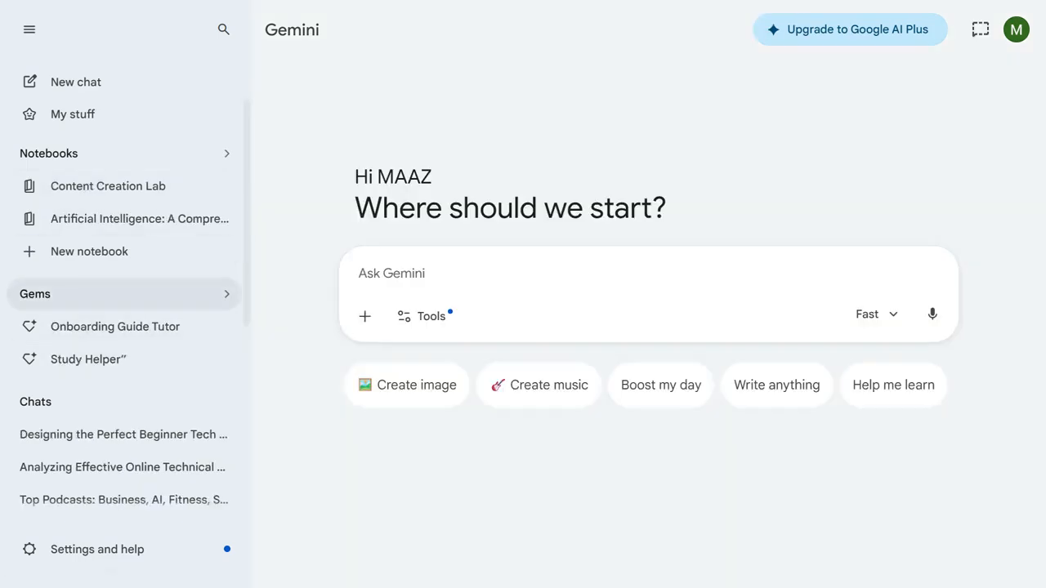
# Open the Gem manager and dismiss the notice about Gemini personalising with memory.
pyautogui.click(122, 294)
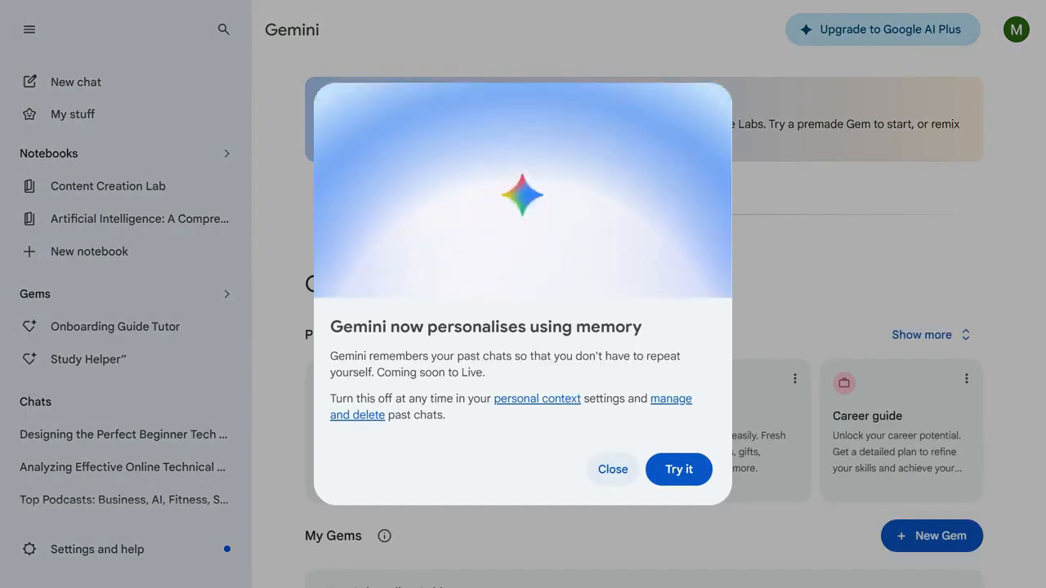
pyautogui.click(613, 469)
pyautogui.click(613, 469)
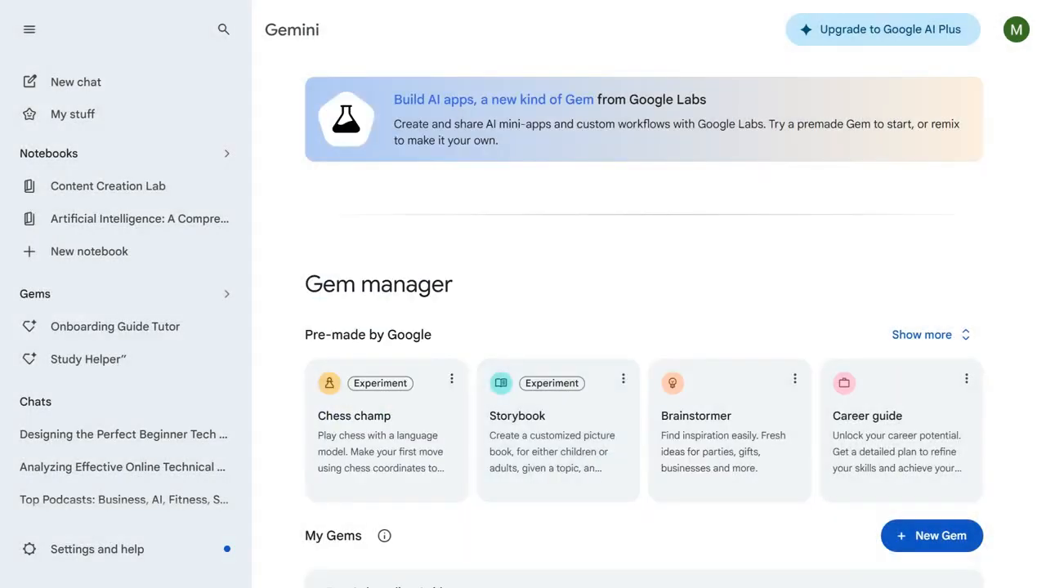